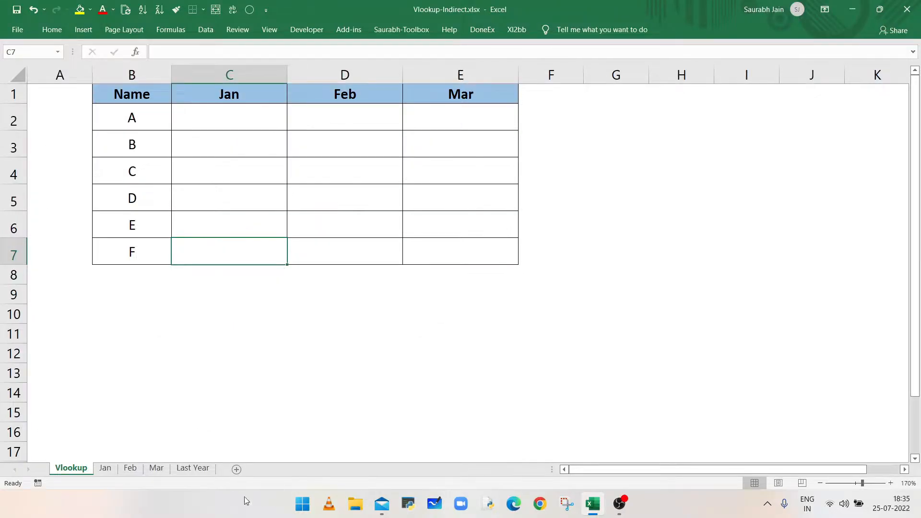
Look through the Jan, Feb, Mar and Last Year sheets, and return to the Vlookup sheet
{"action": "left_click", "coordinate": [105, 469]}
{"action": "left_click", "coordinate": [130, 469]}
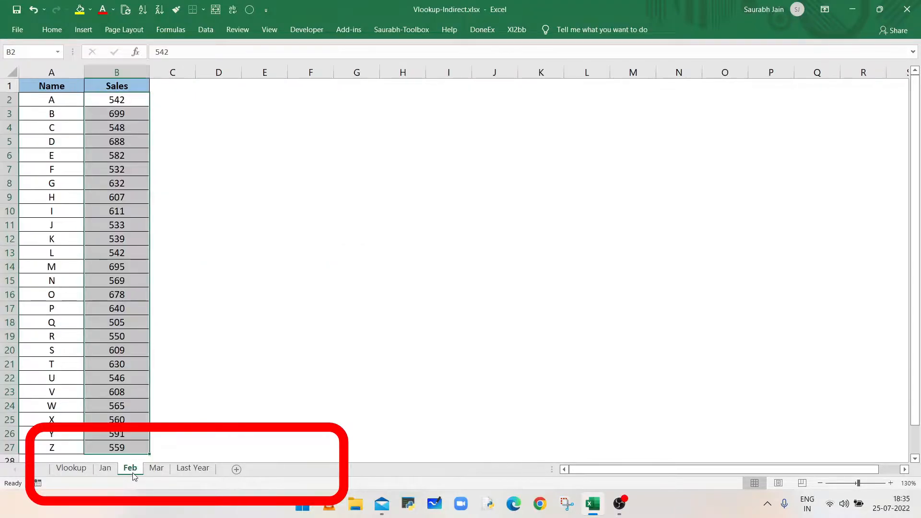
{"action": "left_click", "coordinate": [160, 470]}
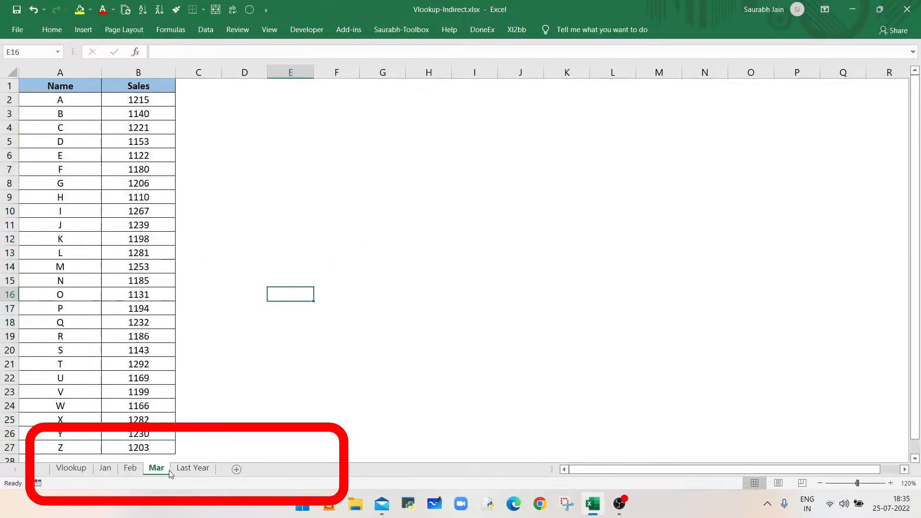
{"action": "left_click", "coordinate": [189, 470]}
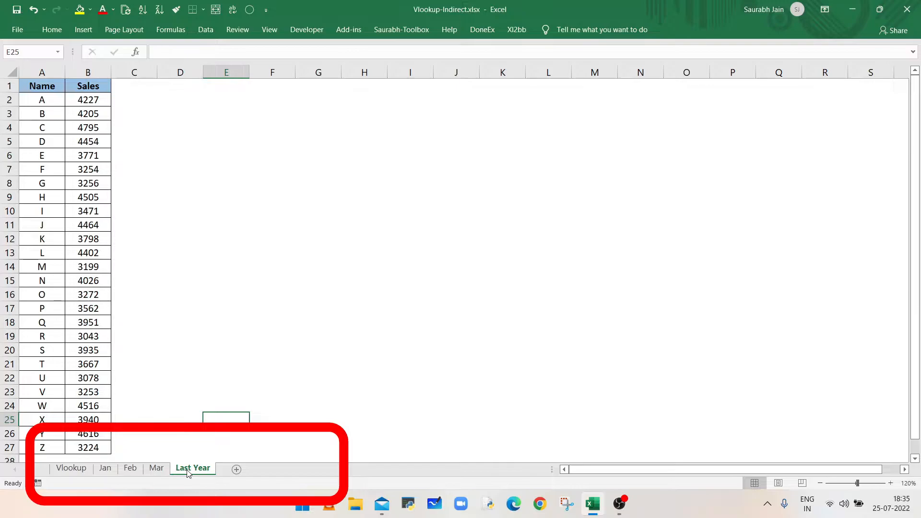
{"action": "left_click", "coordinate": [72, 469]}
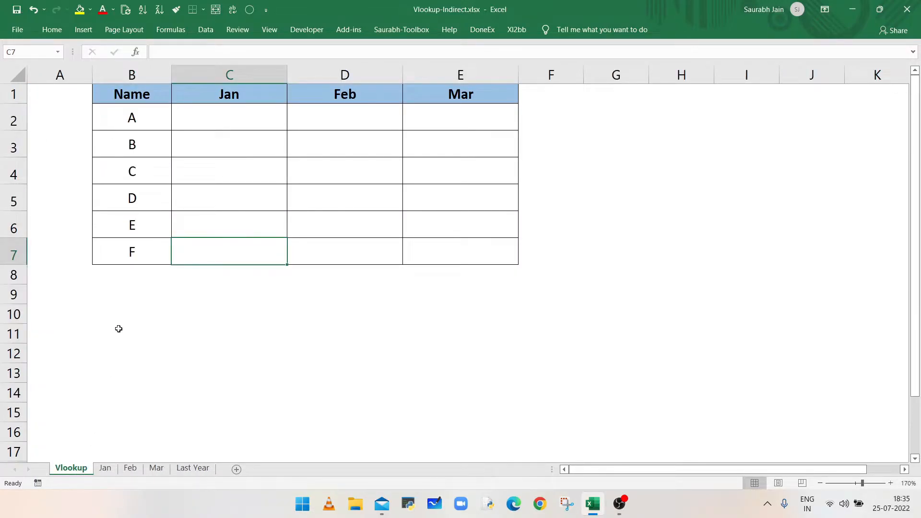
Begin a VLOOKUP formula in C2 with B2 as the lookup value, locking only its column as $B2
{"action": "left_click", "coordinate": [209, 119]}
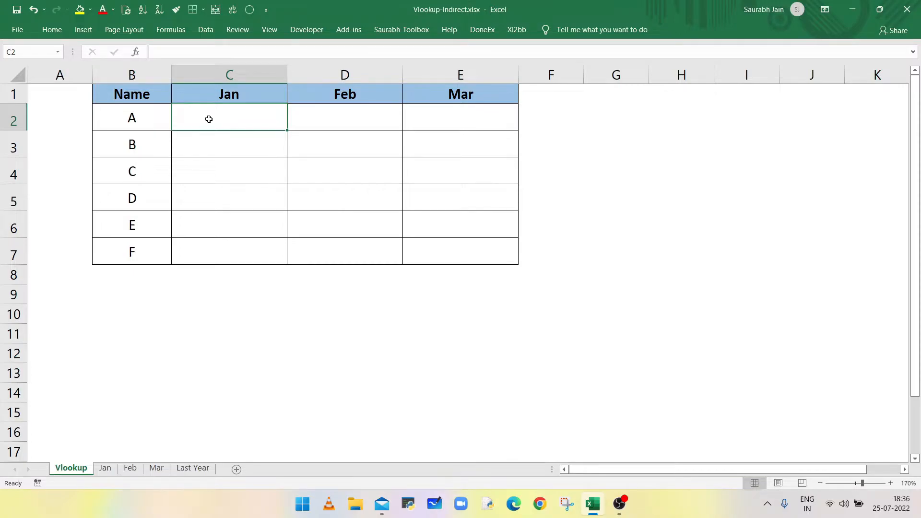
{"action": "type", "text": "=VLOOKUP("}
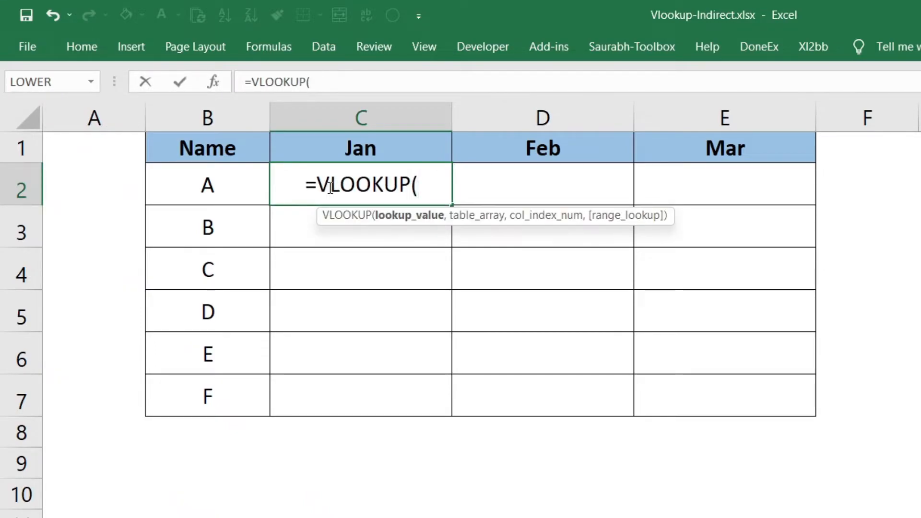
{"action": "left_click", "coordinate": [206, 183]}
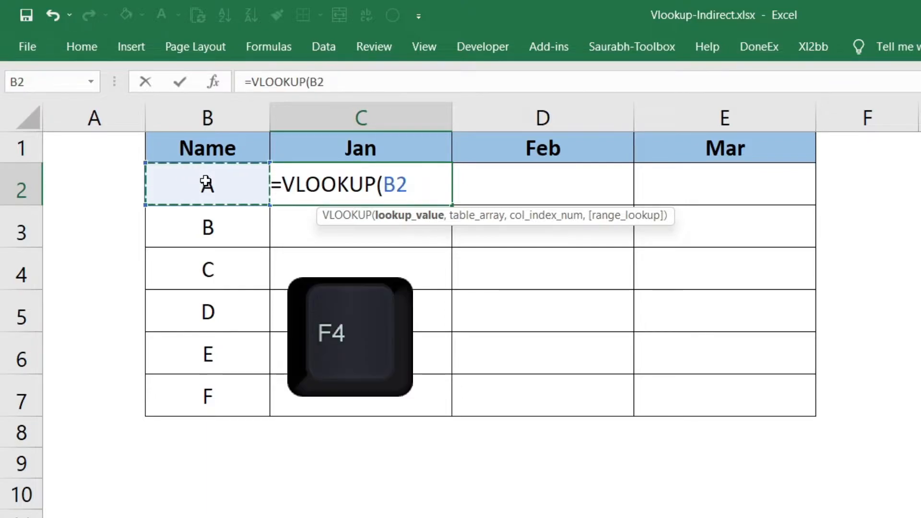
{"action": "key", "text": "F4"}
{"action": "key", "text": "F4"}
{"action": "key", "text": "F4"}
{"action": "type", "text": ","}
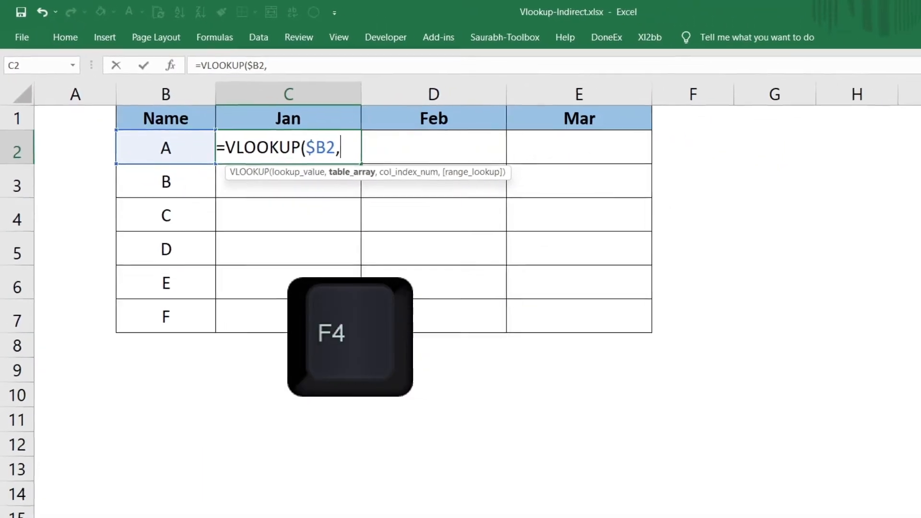
Complete the C2 formula with Jan!$A:$B as the table array, column index 2 and range lookup 0
{"action": "left_click", "coordinate": [111, 496]}
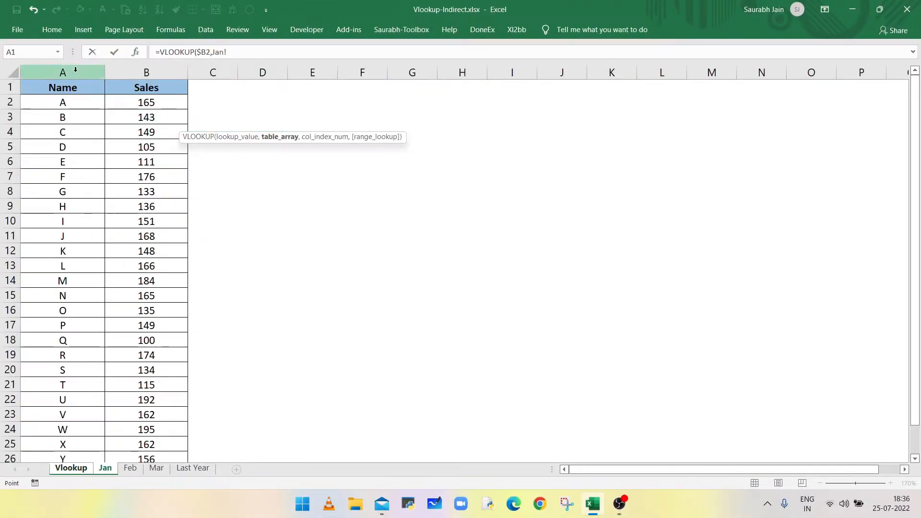
{"action": "left_click_drag", "start_coordinate": [75, 70], "coordinate": [130, 70]}
{"action": "key", "text": "F4"}
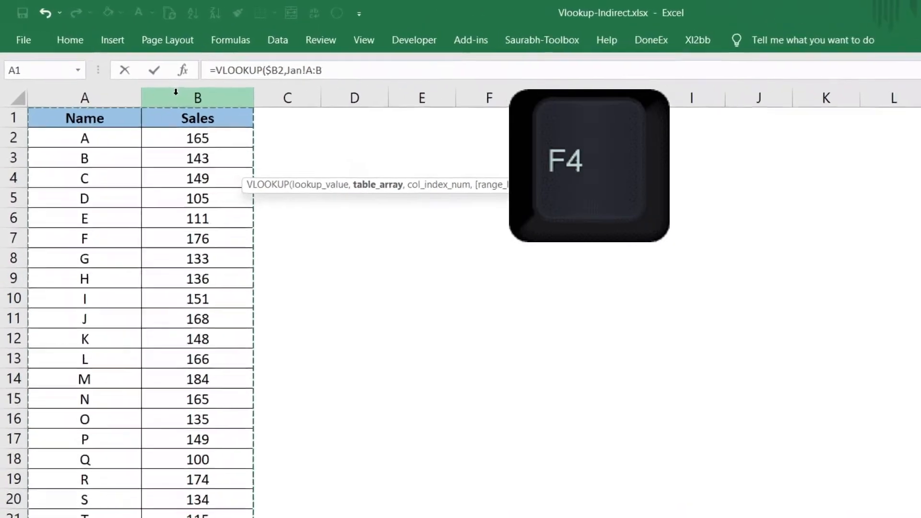
{"action": "type", "text": ","}
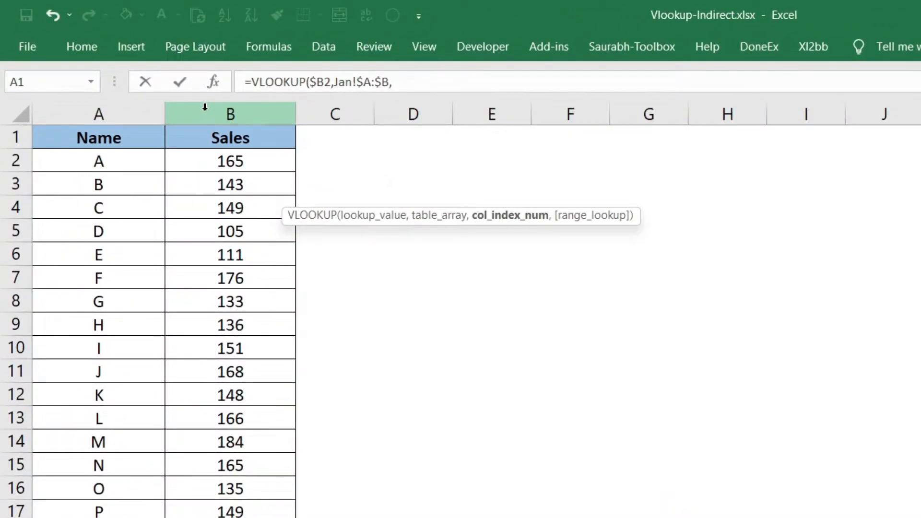
{"action": "type", "text": "2,0)"}
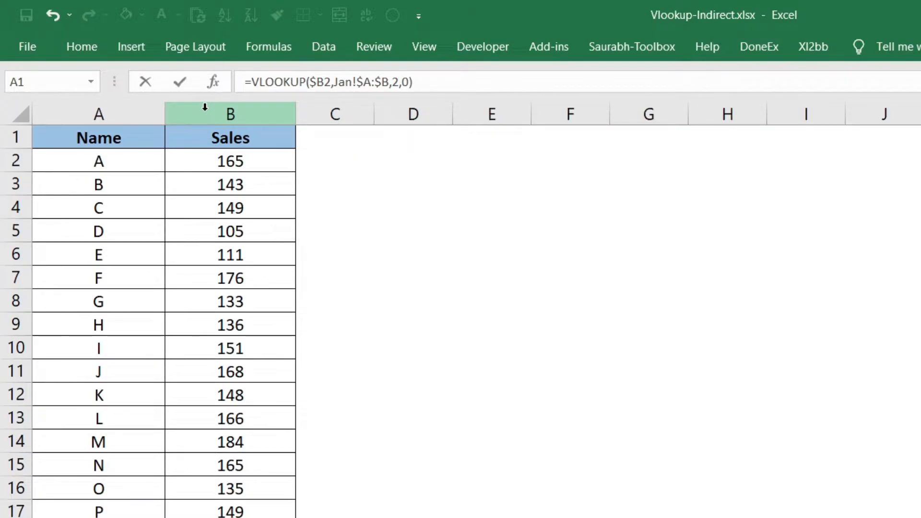
{"action": "key", "text": "Return"}
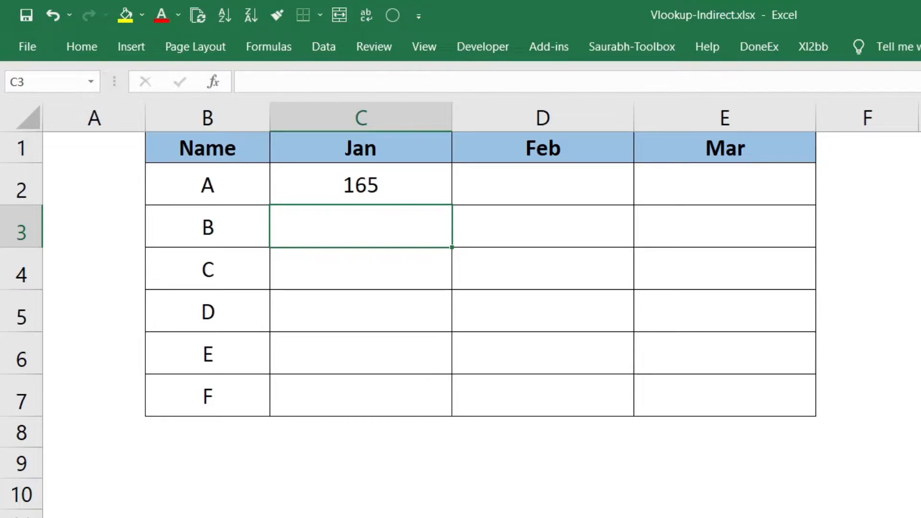
Check the C2 result against the Jan sheet, and fill the formula down to C7
{"action": "key", "text": "ctrl+Page_Down"}
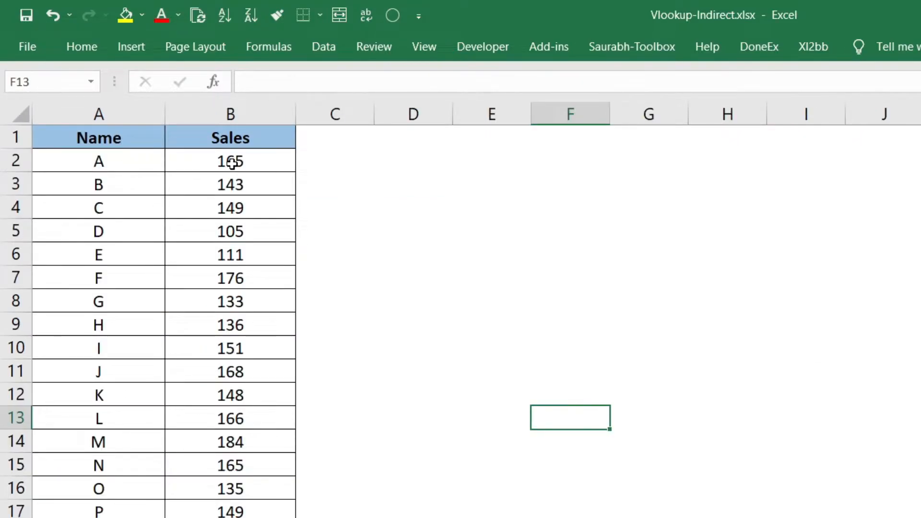
{"action": "key", "text": "ctrl+Page_Up"}
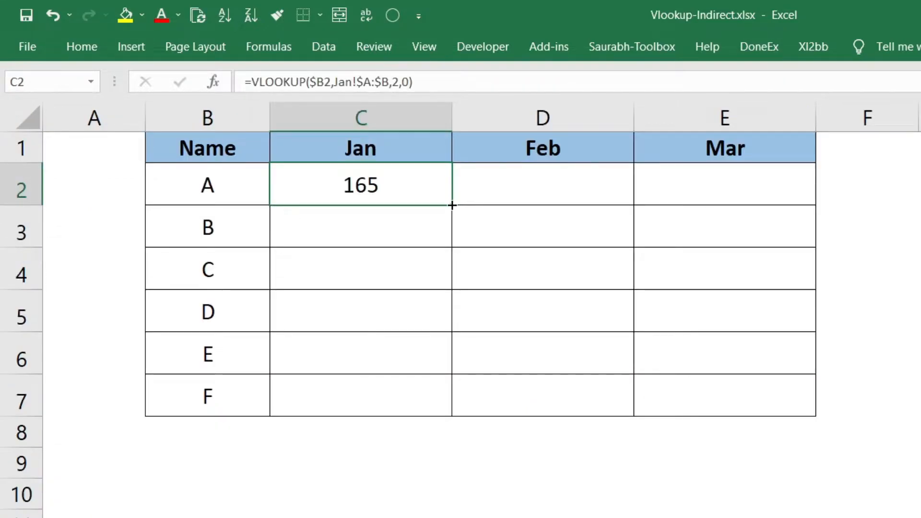
{"action": "double_click", "coordinate": [452, 205]}
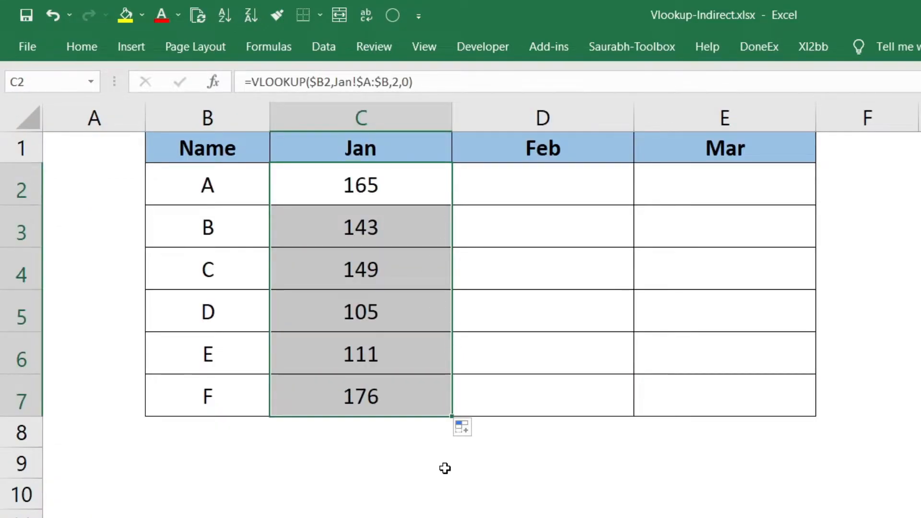
Copy the Jan lookup formula from C2 into D2 under Feb
{"action": "left_click", "coordinate": [408, 202]}
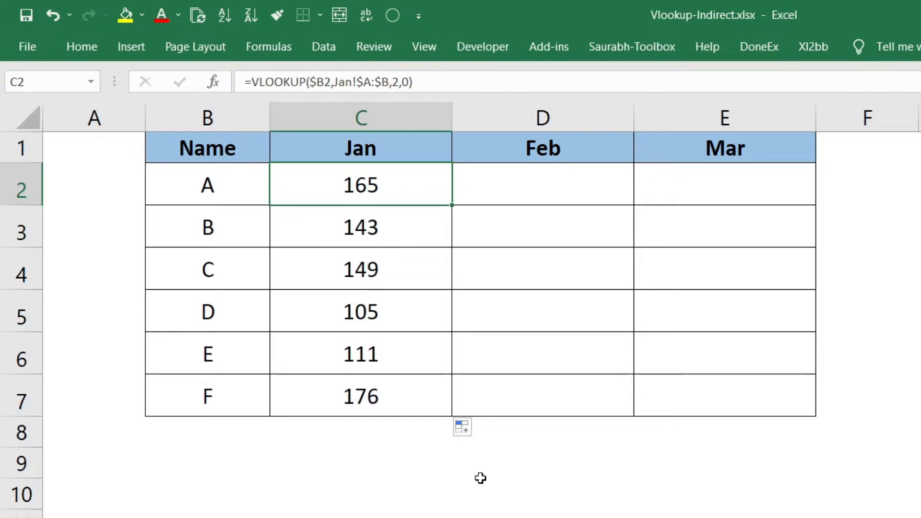
{"action": "key", "text": "ctrl+c"}
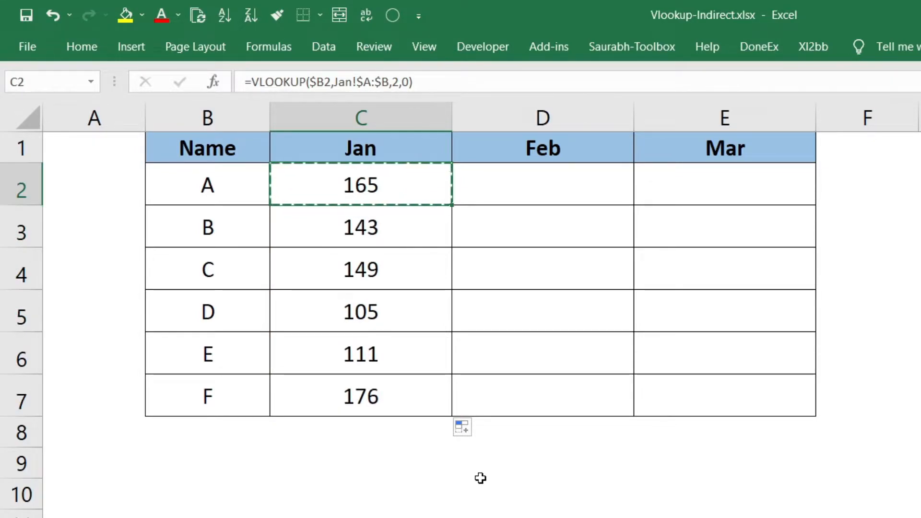
{"action": "key", "text": "Right"}
{"action": "key", "text": "Return"}
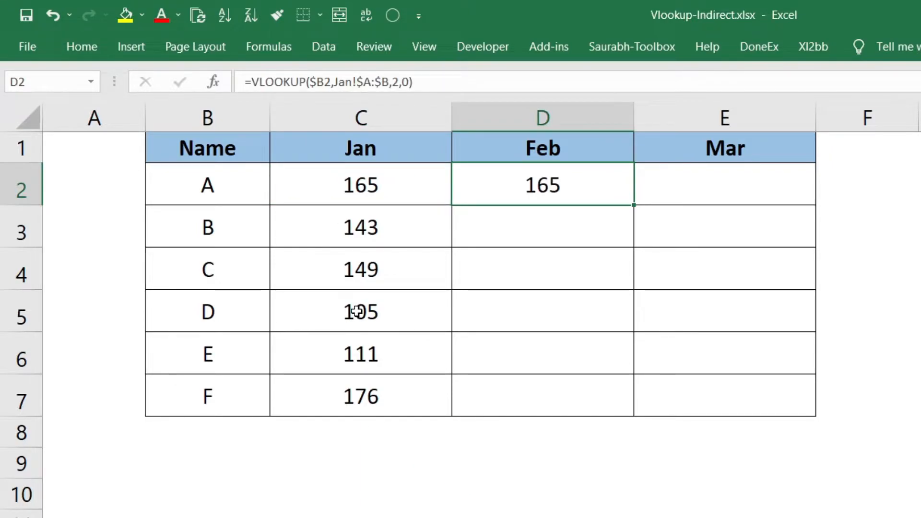
Change the sheet name in the D2 formula to Feb, and fill the formula down to D7
{"action": "left_click", "coordinate": [353, 82]}
{"action": "left_click_drag", "start_coordinate": [353, 81], "coordinate": [334, 81]}
{"action": "type", "text": "Feb"}
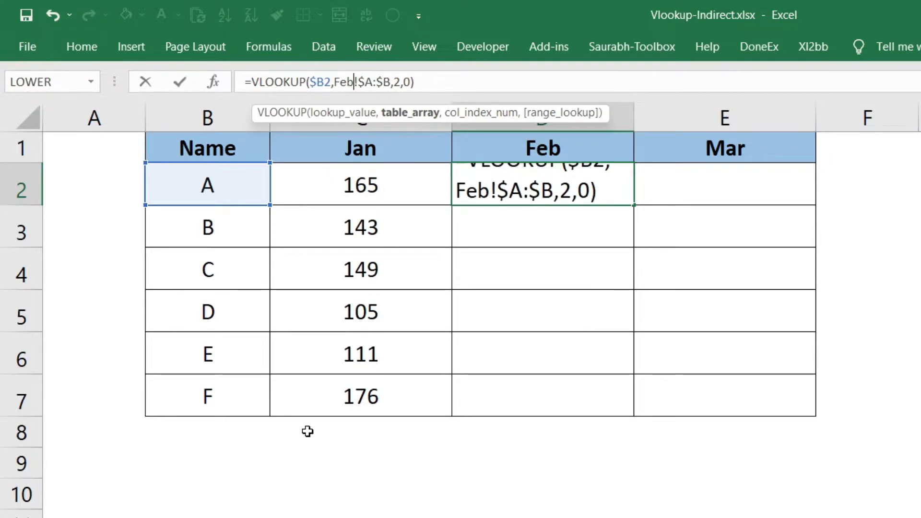
{"action": "key", "text": "Return"}
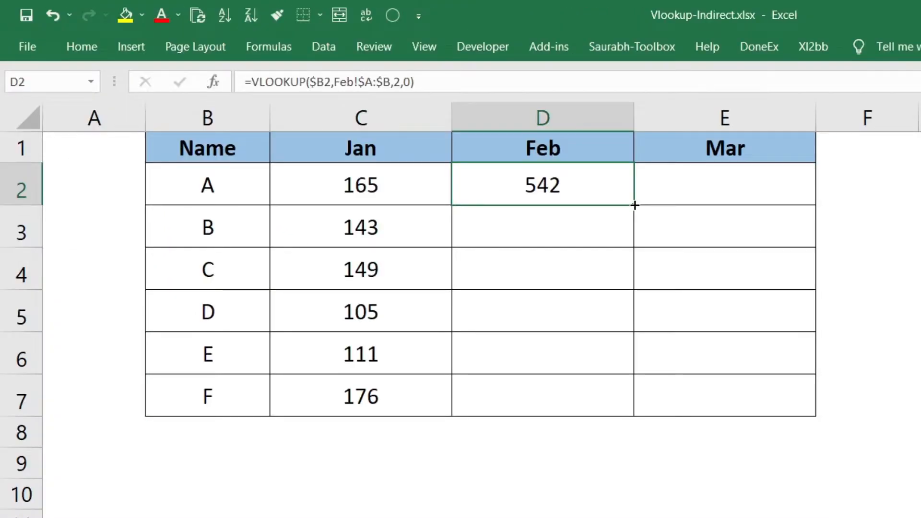
{"action": "double_click", "coordinate": [634, 206]}
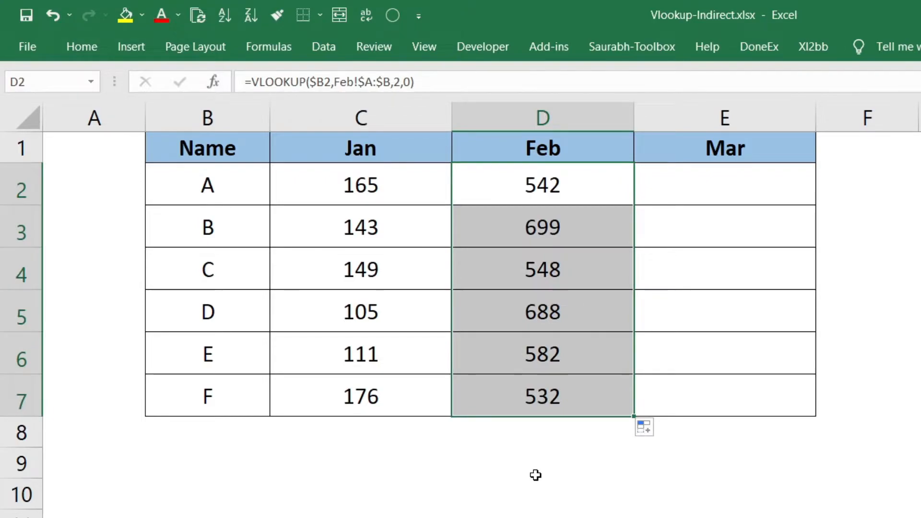
Copy the Feb lookup formula from D2 into E2 under Mar
{"action": "left_click", "coordinate": [582, 195]}
{"action": "key", "text": "ctrl+c"}
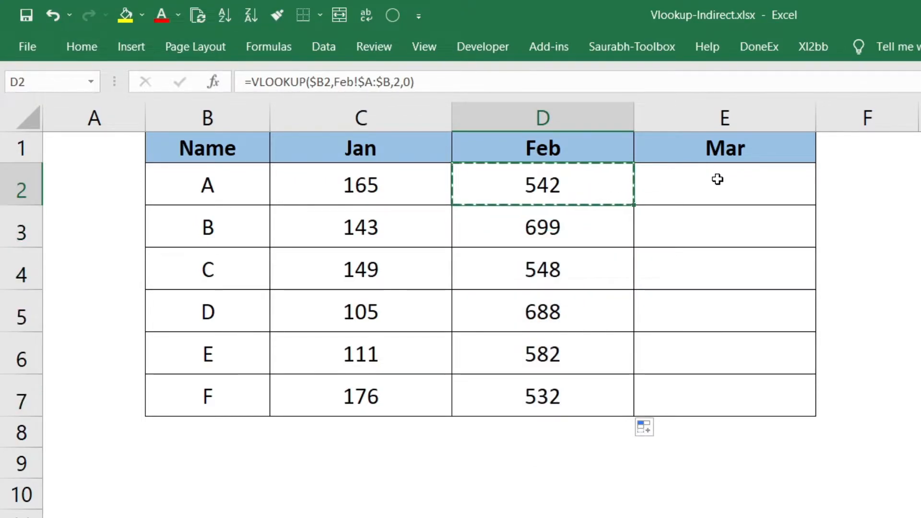
{"action": "left_click", "coordinate": [718, 179]}
{"action": "key", "text": "Return"}
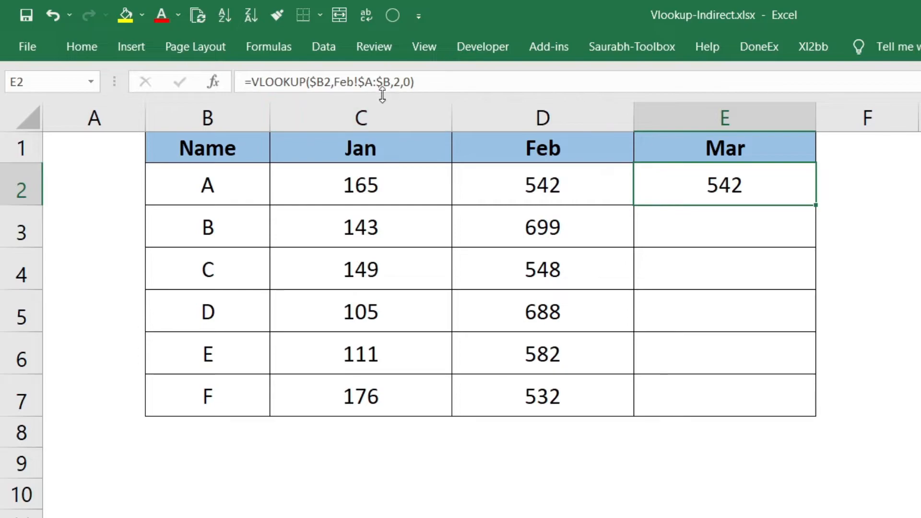
Change the sheet name in the E2 formula to Mar, check it against the Mar sheet, and fill down to E7
{"action": "left_click", "coordinate": [342, 83]}
{"action": "left_click_drag", "start_coordinate": [340, 82], "coordinate": [335, 83]}
{"action": "type", "text": "Mar"}
{"action": "key", "text": "Return"}
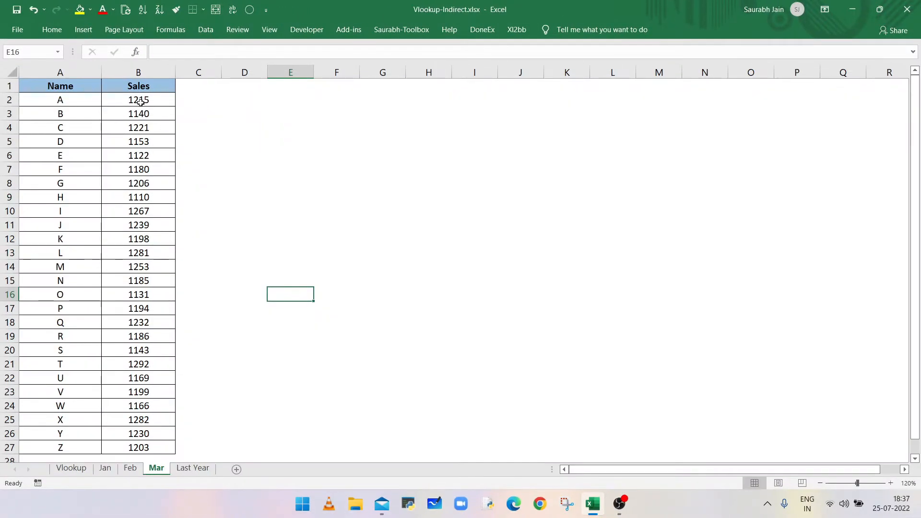
{"action": "left_click", "coordinate": [72, 469]}
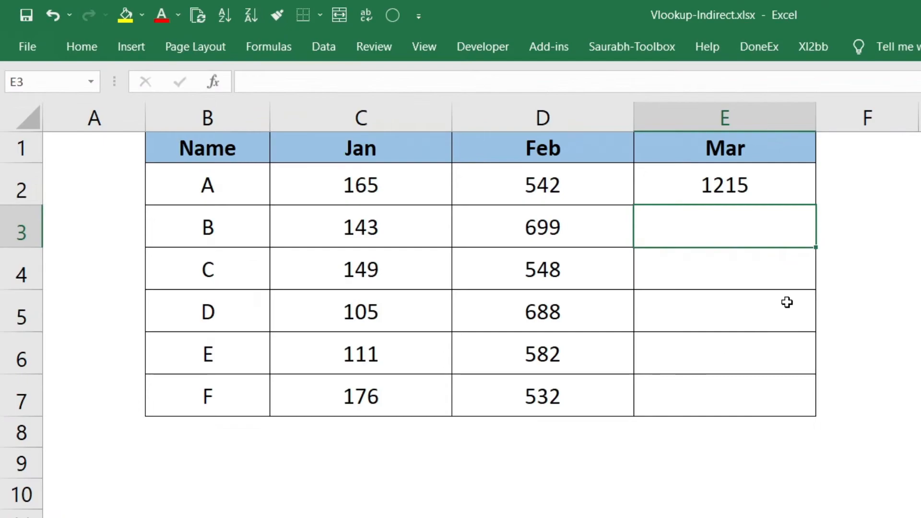
{"action": "left_click", "coordinate": [783, 182]}
{"action": "double_click", "coordinate": [816, 206]}
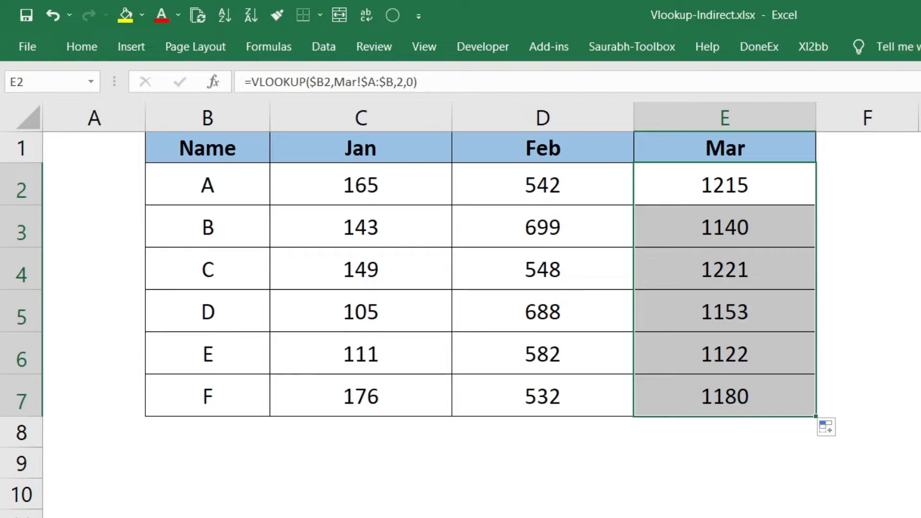
Clear the lookup formulas from D2:E7 and C3:C7, keeping only the formula in C2
{"action": "left_click_drag", "start_coordinate": [543, 187], "coordinate": [654, 380]}
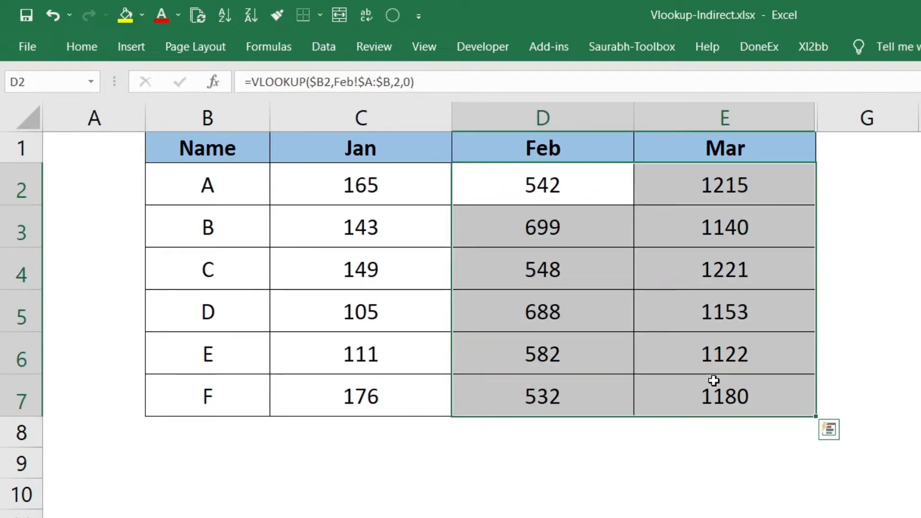
{"action": "key", "text": "Delete"}
{"action": "left_click", "coordinate": [397, 227]}
{"action": "left_click_drag", "start_coordinate": [397, 227], "coordinate": [409, 385]}
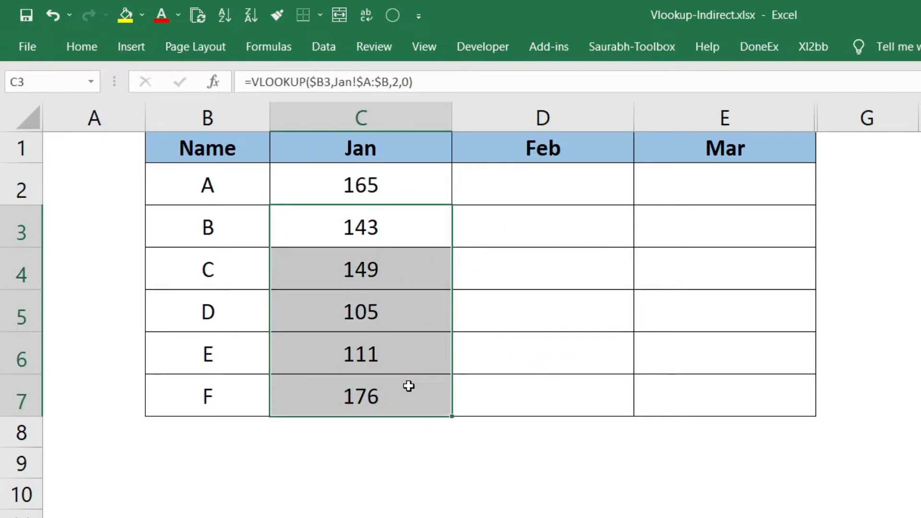
{"action": "key", "text": "Delete"}
In the C2 lookup formula, insert INDIRECT( directly before the Jan sheet reference
{"action": "left_click", "coordinate": [376, 189]}
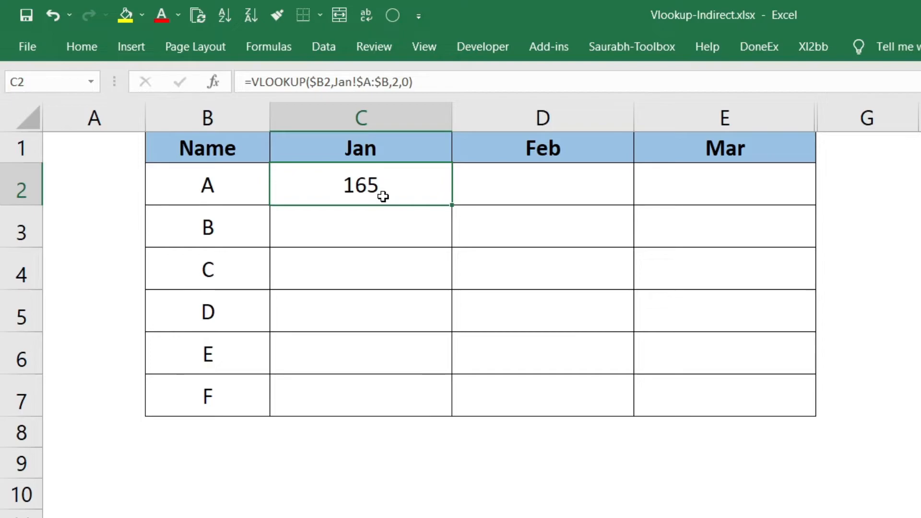
{"action": "left_click", "coordinate": [335, 82]}
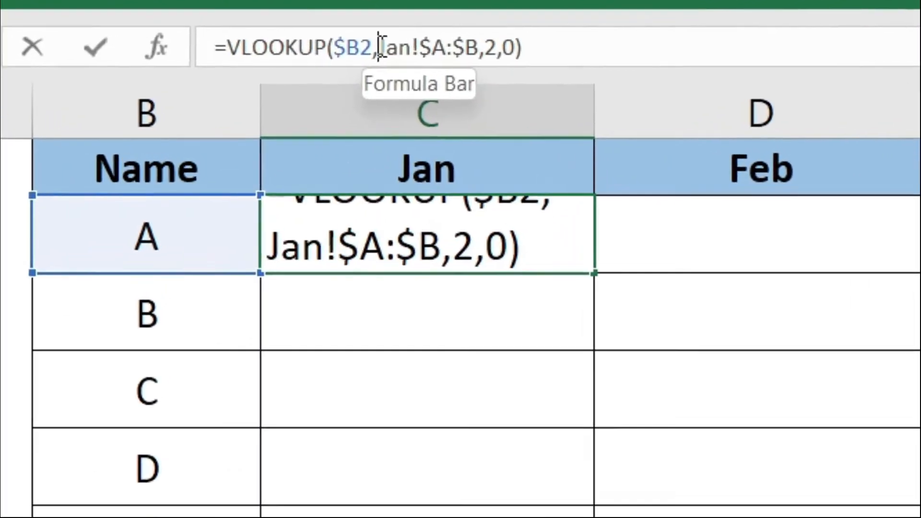
{"action": "left_click", "coordinate": [379, 47]}
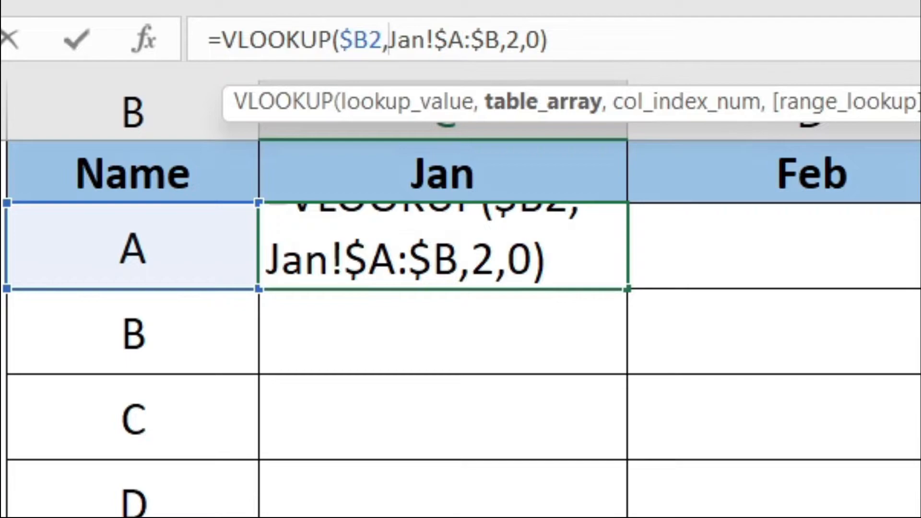
{"action": "type", "text": "INDIRECT"}
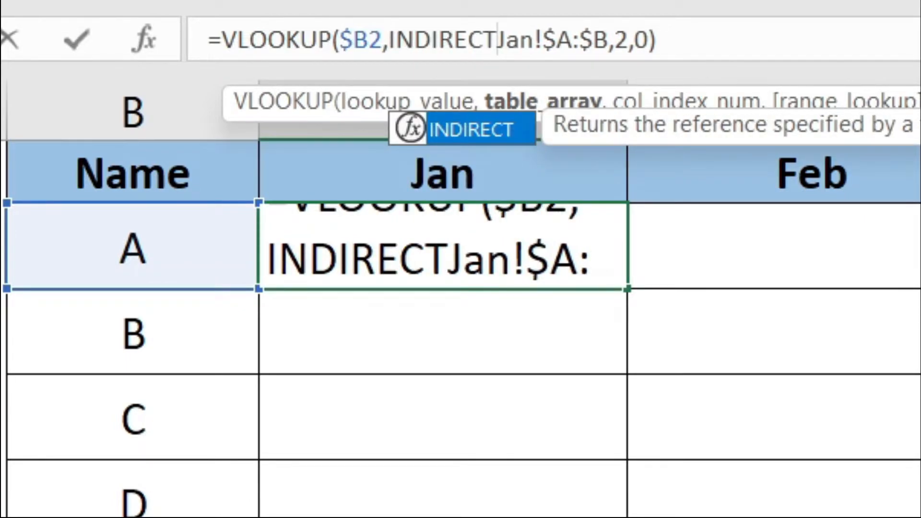
{"action": "type", "text": "("}
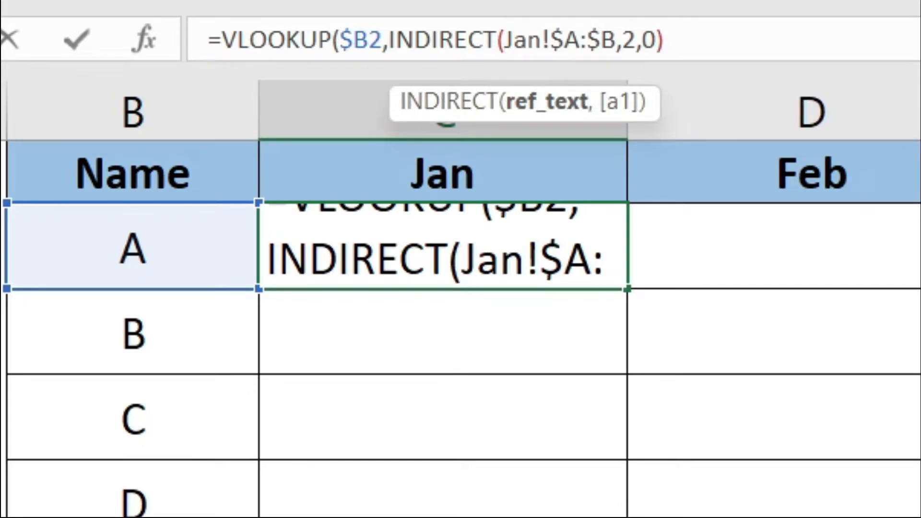
Replace the sheet name Jan in the C2 formula with the row-locked header reference C$1
{"action": "key", "text": "Delete"}
{"action": "key", "text": "Delete"}
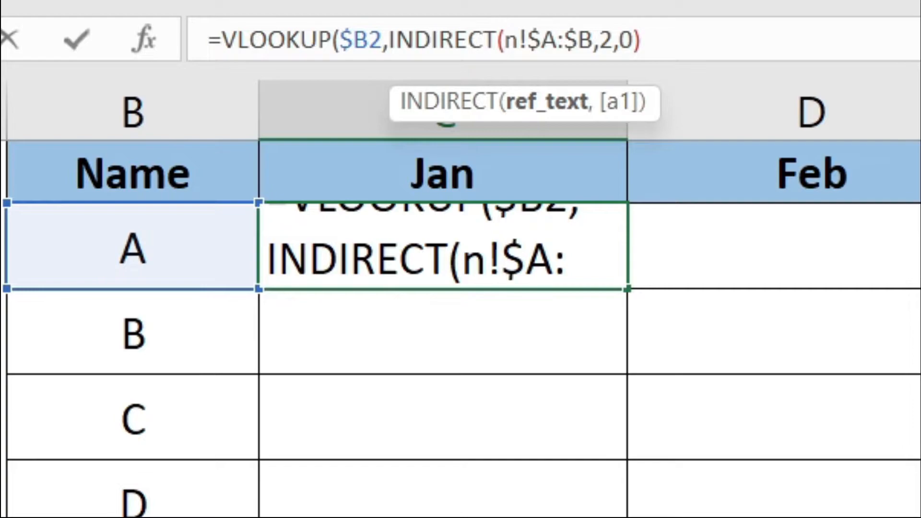
{"action": "key", "text": "Delete"}
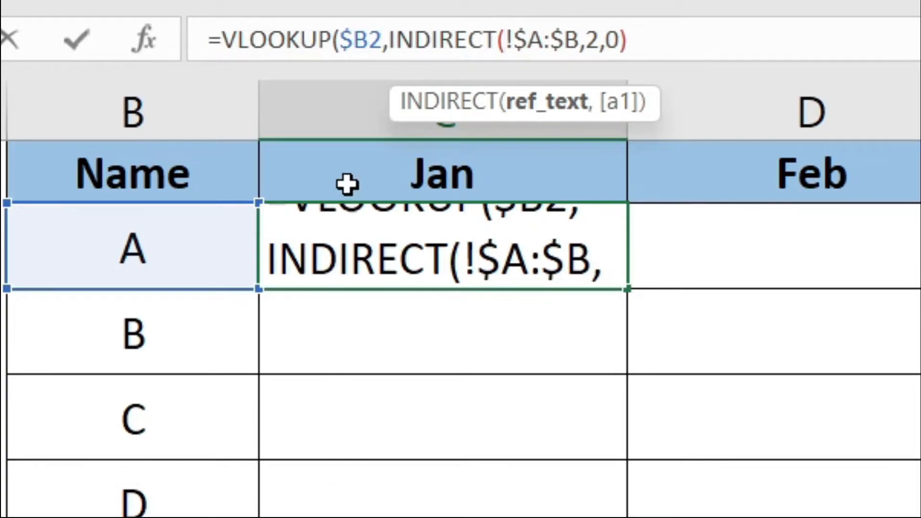
{"action": "left_click", "coordinate": [359, 174]}
{"action": "key", "text": "F4"}
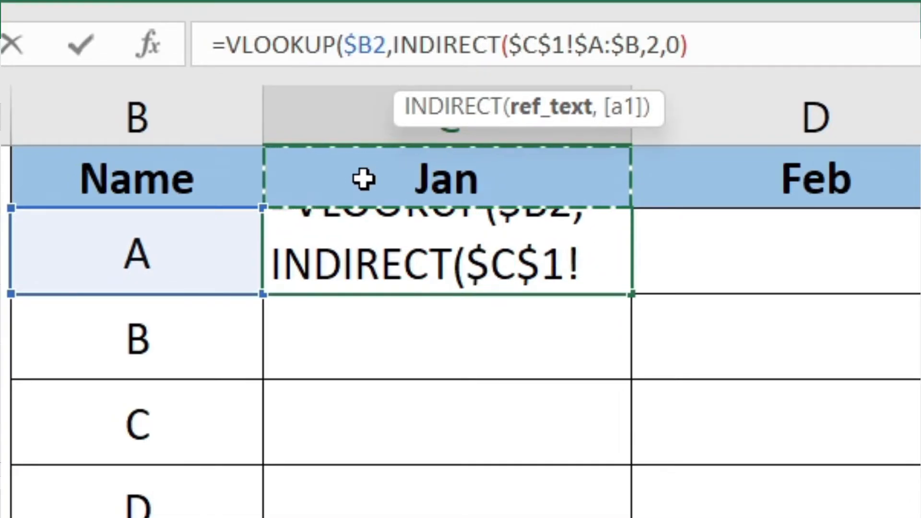
{"action": "key", "text": "F4"}
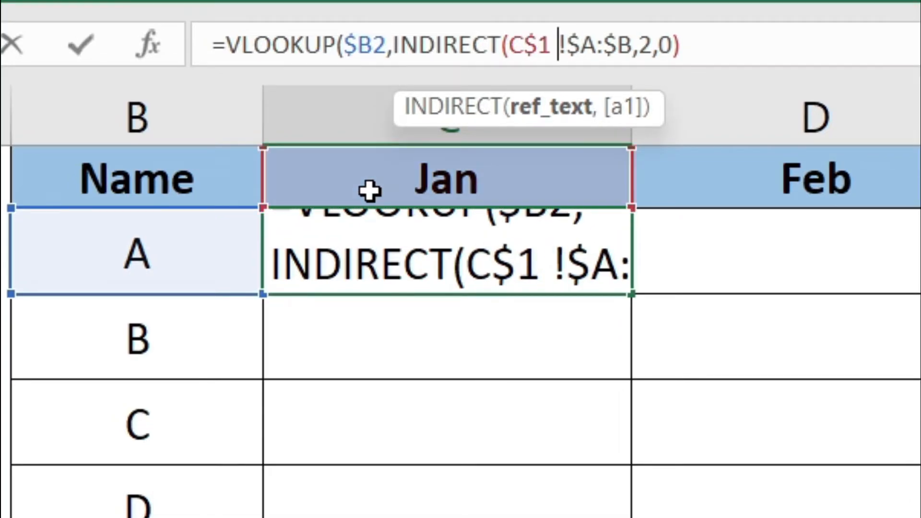
Join C$1 to the quoted text "!$A:$B" with &, close the INDIRECT function and commit the C2 formula
{"action": "type", "text": "& "}
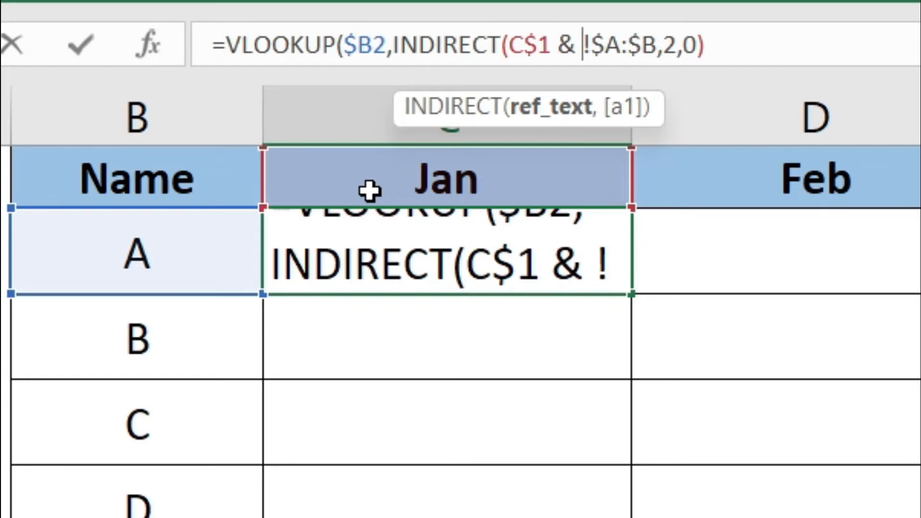
{"action": "type", "text": "\""}
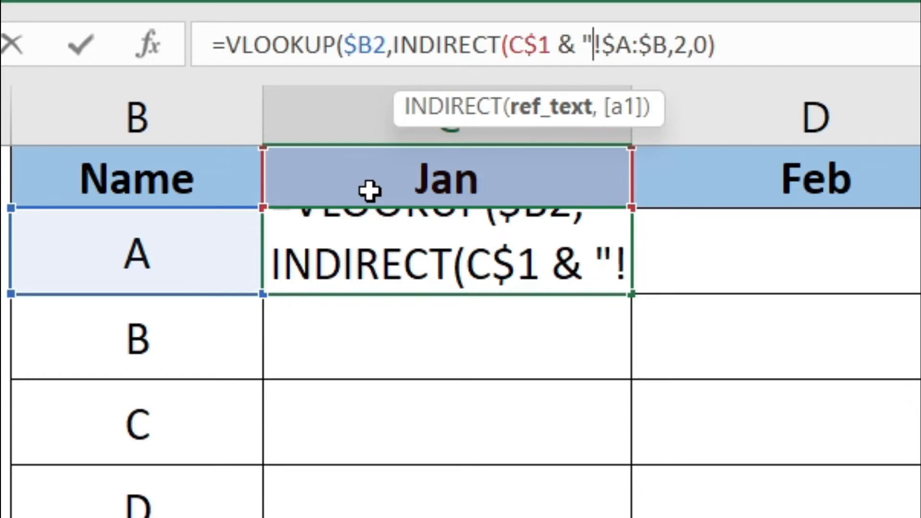
{"action": "key", "text": "Right"}
{"action": "key", "text": "Right"}
{"action": "key", "text": "Right"}
{"action": "key", "text": "Right"}
{"action": "key", "text": "Right"}
{"action": "key", "text": "Right"}
{"action": "type", "text": "\""}
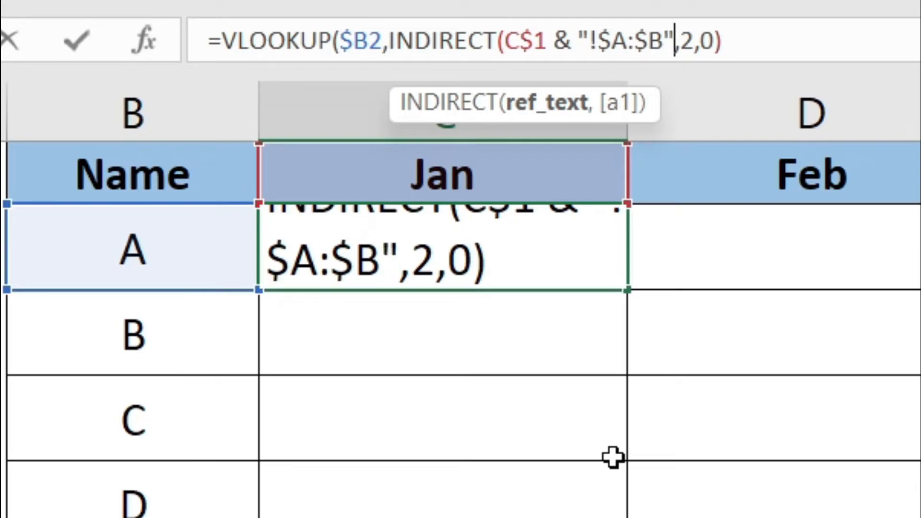
{"action": "type", "text": ")"}
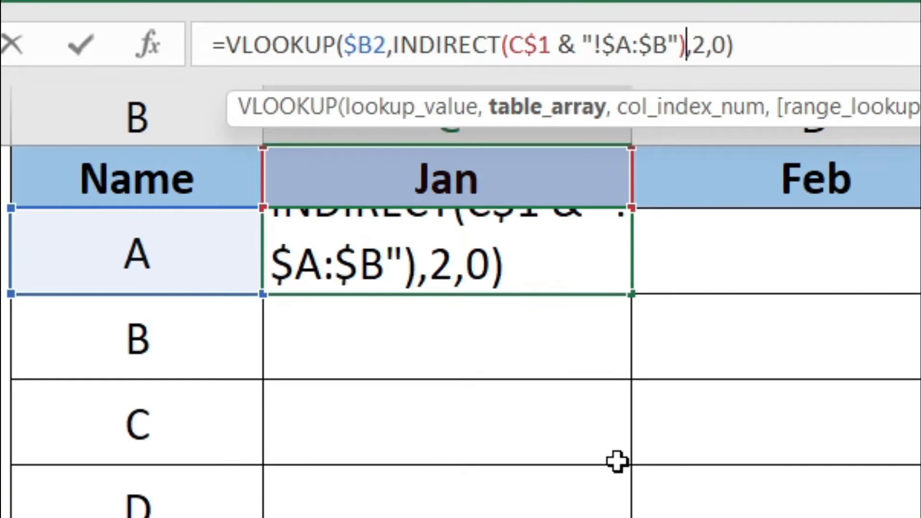
{"action": "key", "text": "Return"}
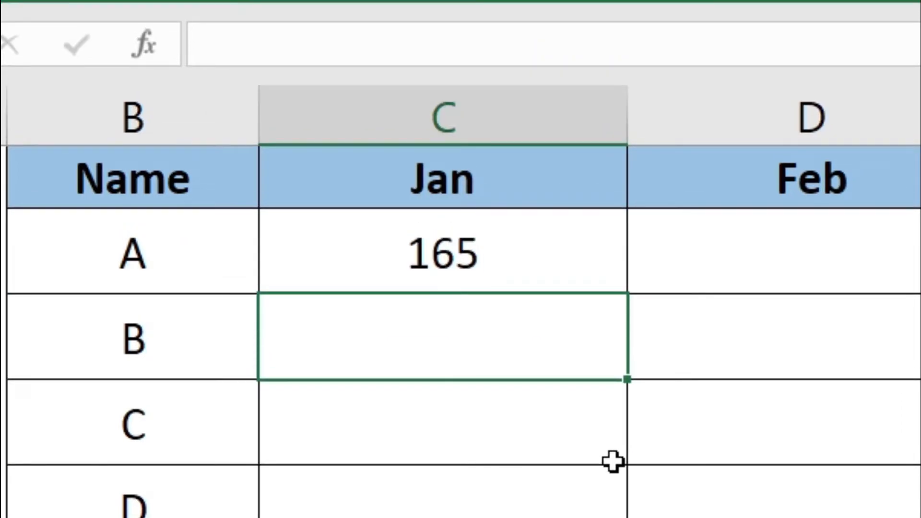
Fill the C2 formula across to E2 and down to row 7 for all names
{"action": "left_click", "coordinate": [619, 288]}
{"action": "left_click_drag", "start_coordinate": [627, 293], "coordinate": [719, 169]}
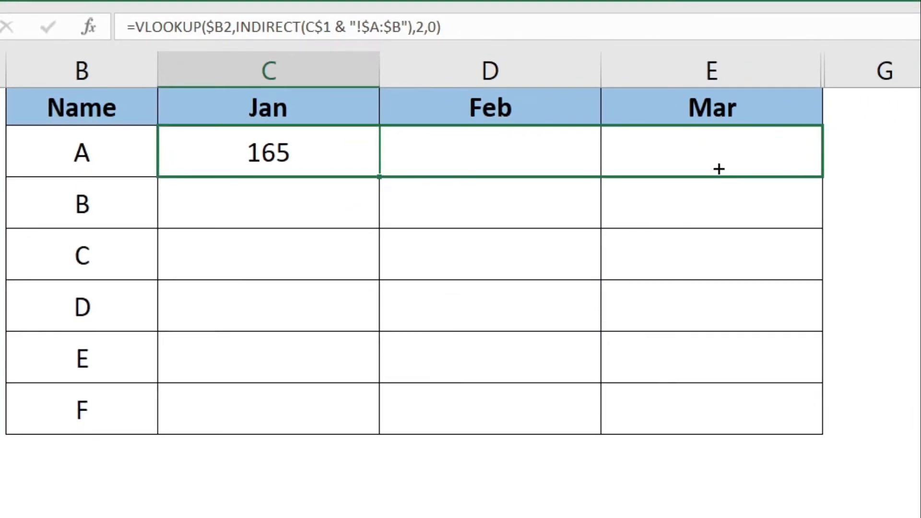
{"action": "double_click", "coordinate": [822, 177]}
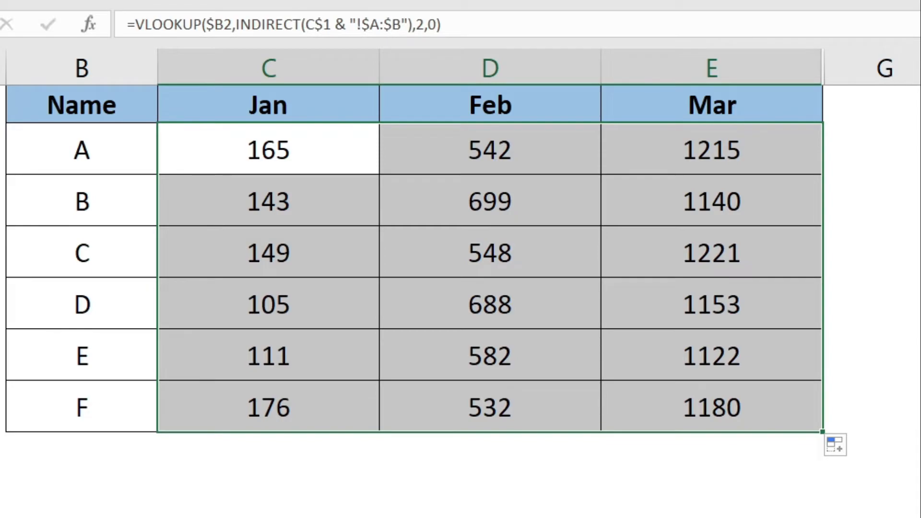
{"action": "left_click", "coordinate": [712, 149]}
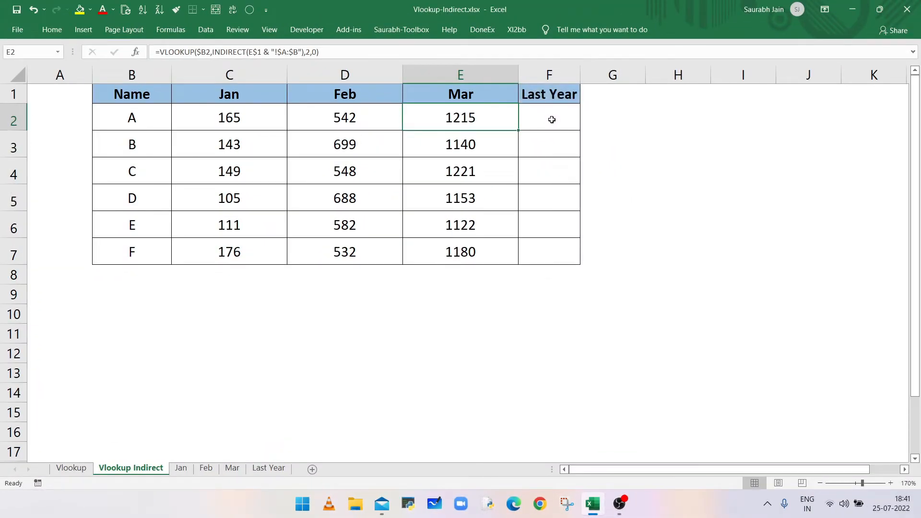
Start a VLOOKUP formula in F2 under Last Year with the column-locked lookup value $B2
{"action": "left_click", "coordinate": [552, 120]}
{"action": "type", "text": "=vlookup("}
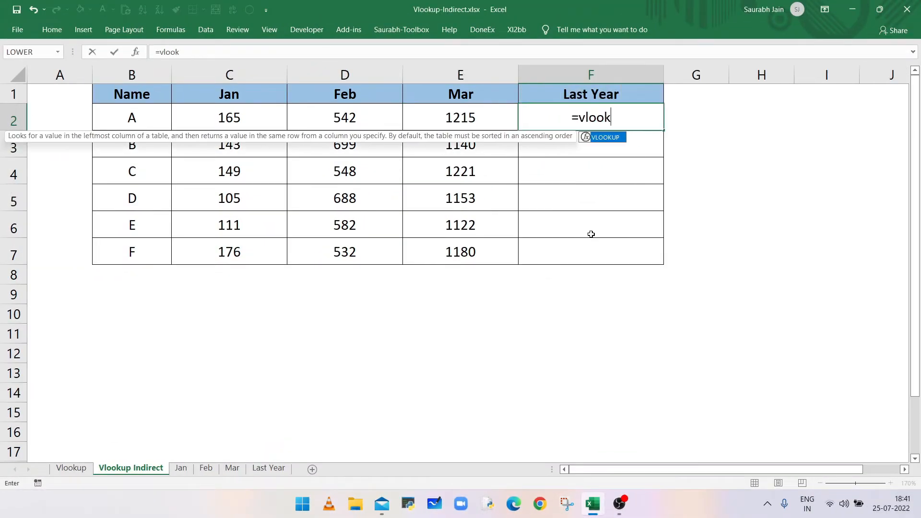
{"action": "left_click", "coordinate": [144, 120]}
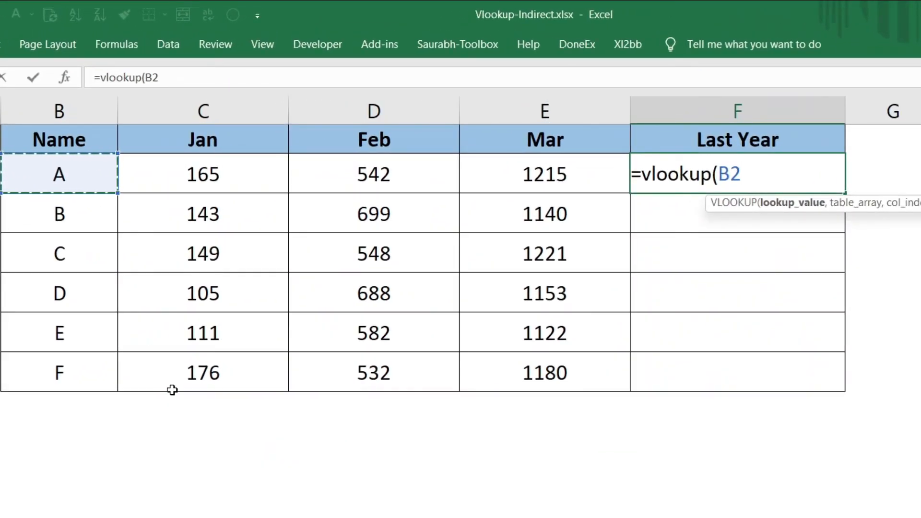
{"action": "key", "text": "F4"}
{"action": "key", "text": "F4"}
{"action": "key", "text": "F4"}
{"action": "type", "text": ","}
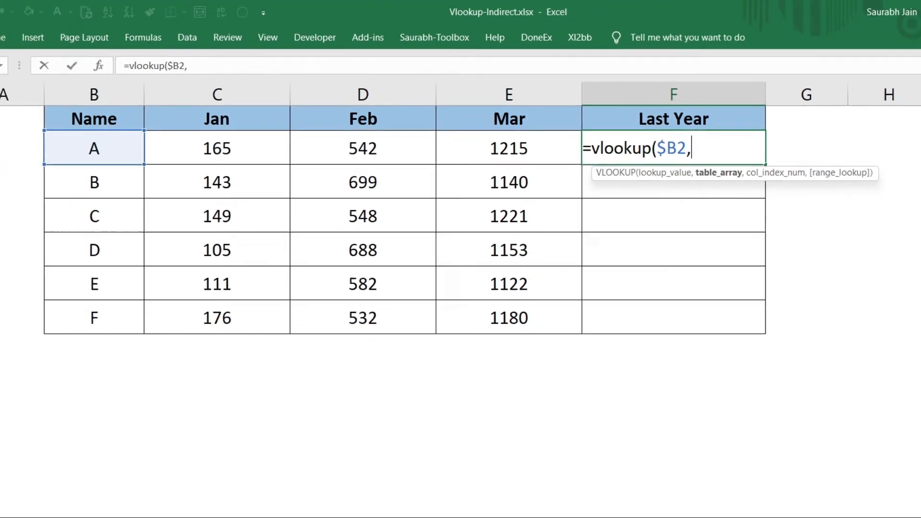
Complete the F2 lookup with columns $A:$B of the Last Year sheet, column index 2 and exact match 0
{"action": "left_click", "coordinate": [270, 467]}
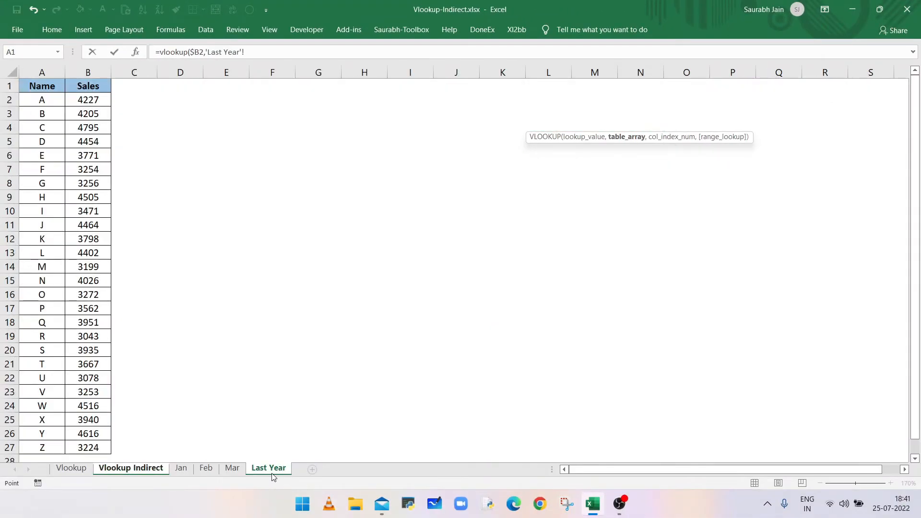
{"action": "left_click_drag", "start_coordinate": [42, 71], "coordinate": [88, 72]}
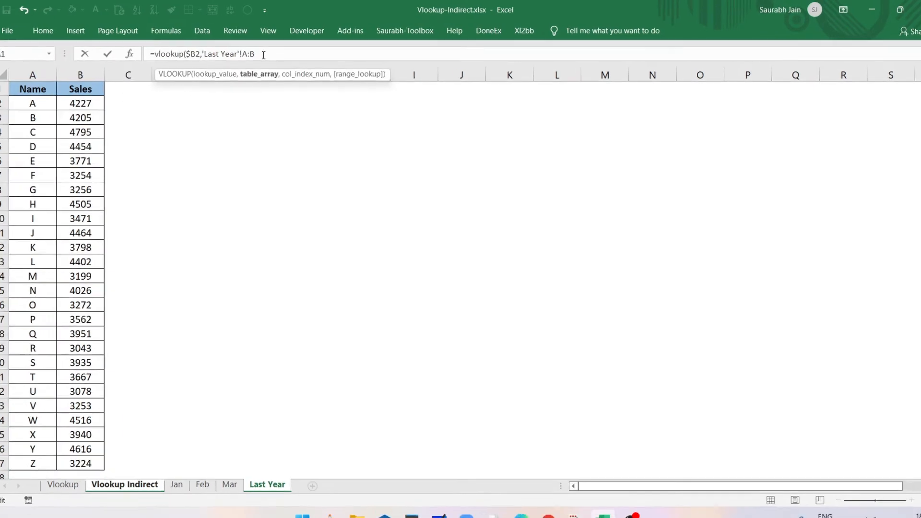
{"action": "key", "text": "F4"}
{"action": "type", "text": ",2,"}
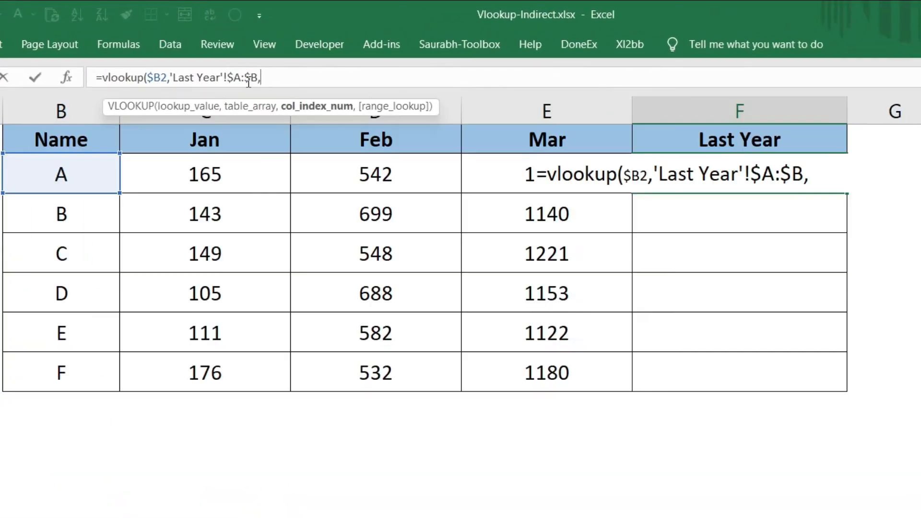
{"action": "type", "text": "0)"}
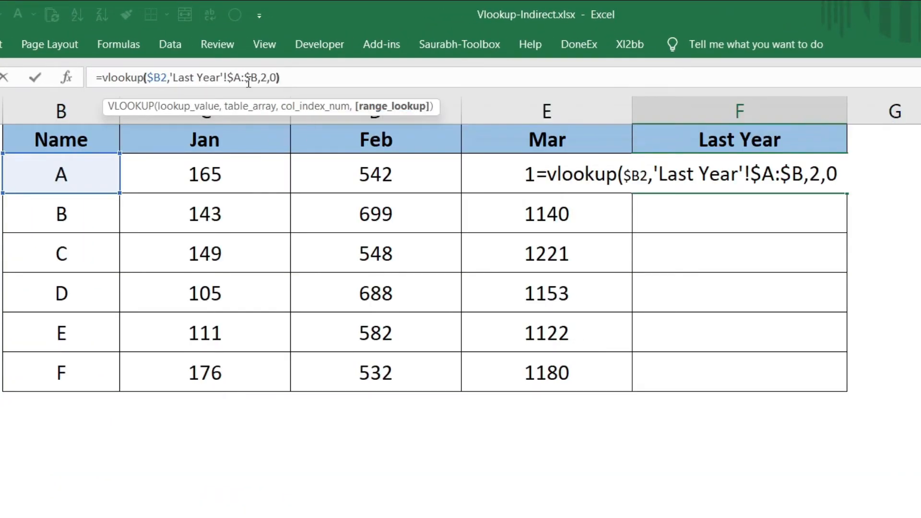
{"action": "key", "text": "ctrl+Return"}
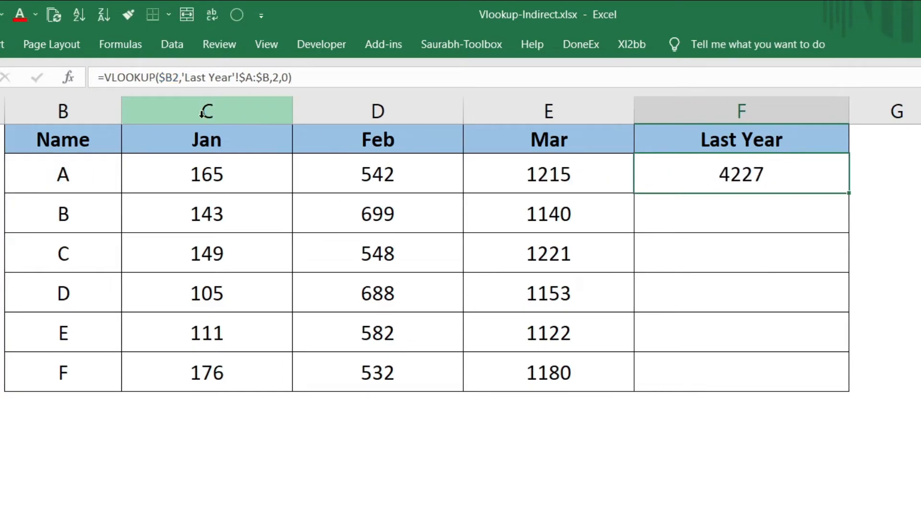
In the F2 formula, insert INDIRECT( before the sheet reference and enclose the opening apostrophe in double quotes, followed by &
{"action": "left_click", "coordinate": [181, 78]}
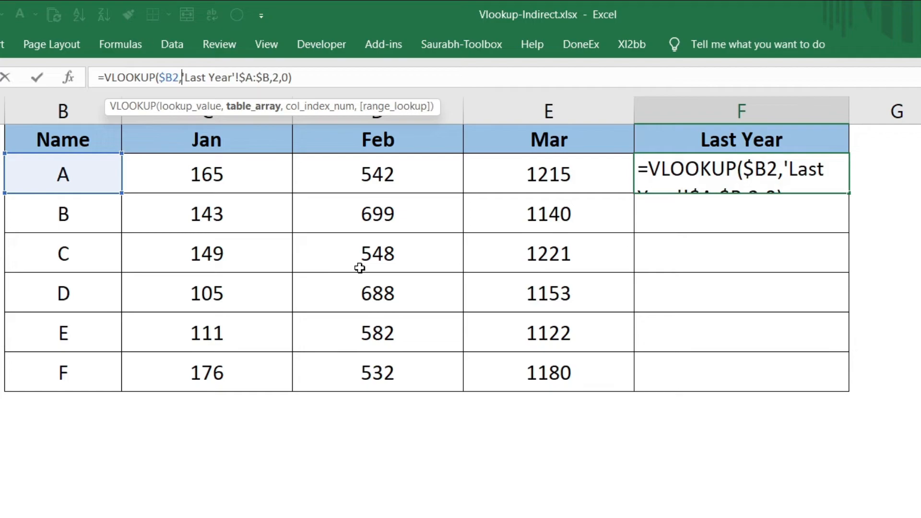
{"action": "type", "text": "INDIRECT"}
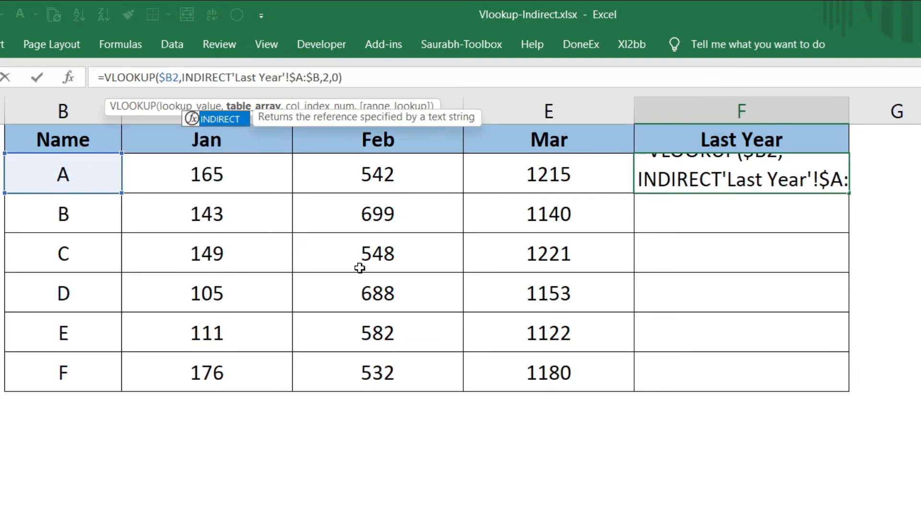
{"action": "type", "text": "("}
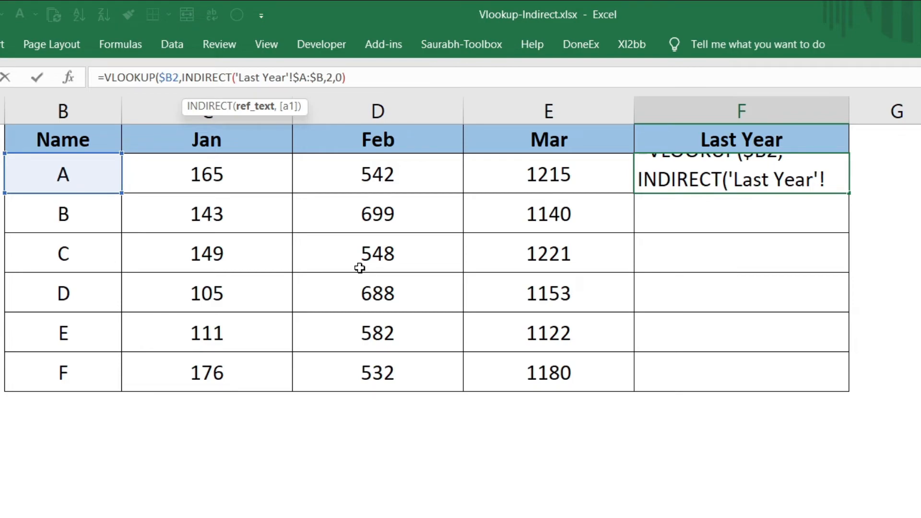
{"action": "type", "text": "\""}
{"action": "key", "text": "Right"}
{"action": "type", "text": "\""}
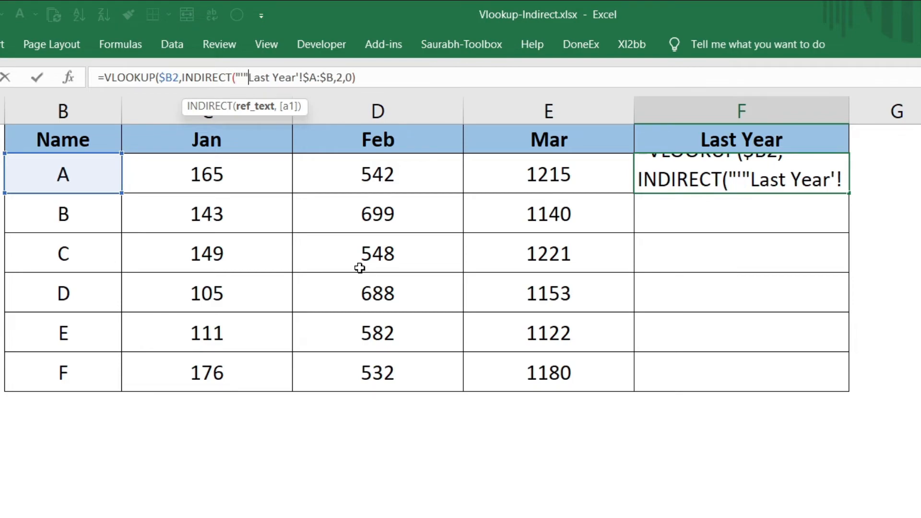
{"action": "type", "text": " &"}
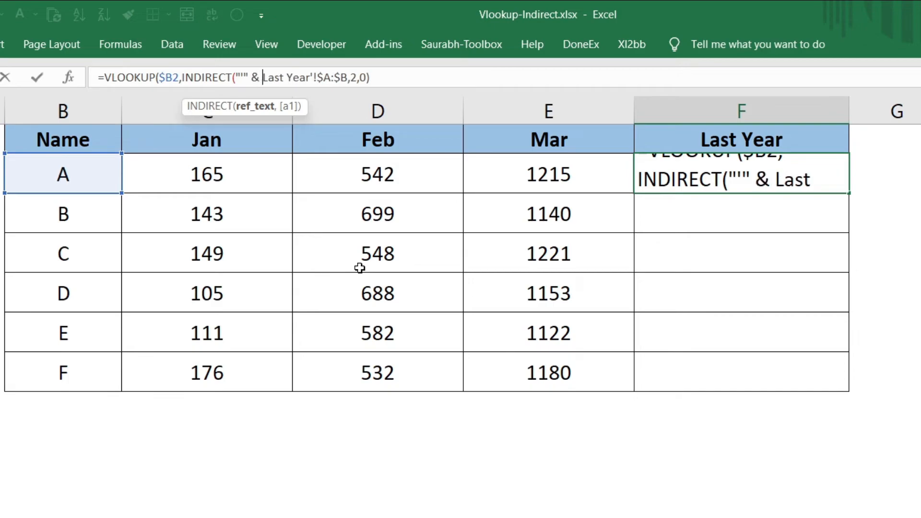
Replace the sheet name Last Year in the F2 formula with the absolute header reference $F$1
{"action": "key", "text": "Delete"}
{"action": "key", "text": "Delete"}
{"action": "key", "text": "Delete"}
{"action": "key", "text": "Delete"}
{"action": "key", "text": "Delete"}
{"action": "key", "text": "Delete"}
{"action": "key", "text": "Delete"}
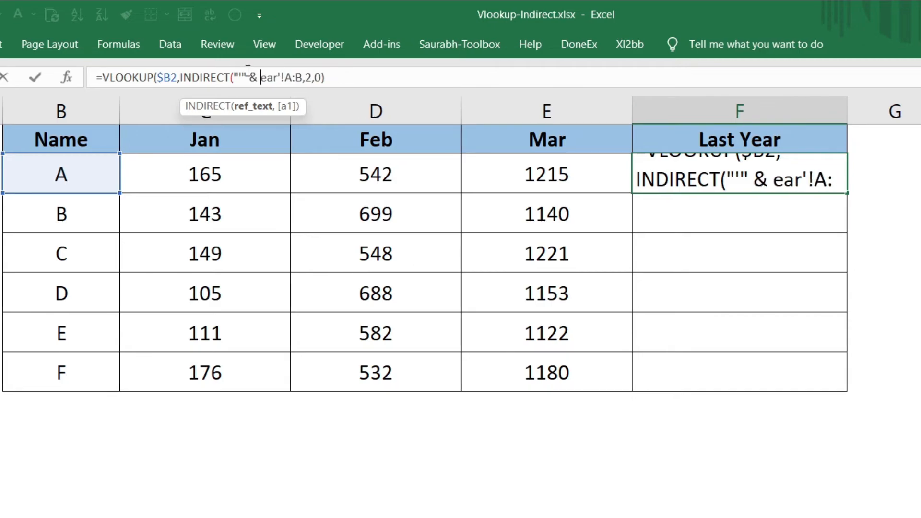
{"action": "key", "text": "Delete"}
{"action": "key", "text": "Delete"}
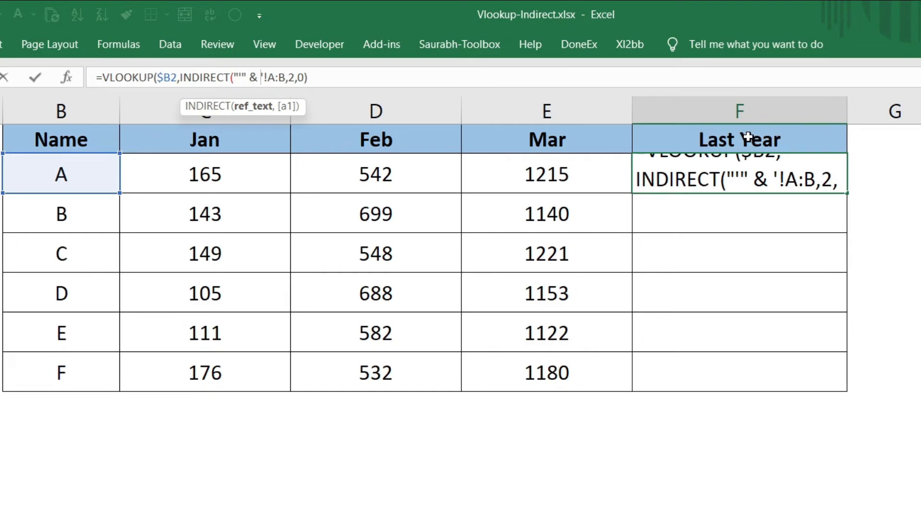
{"action": "left_click", "coordinate": [749, 138]}
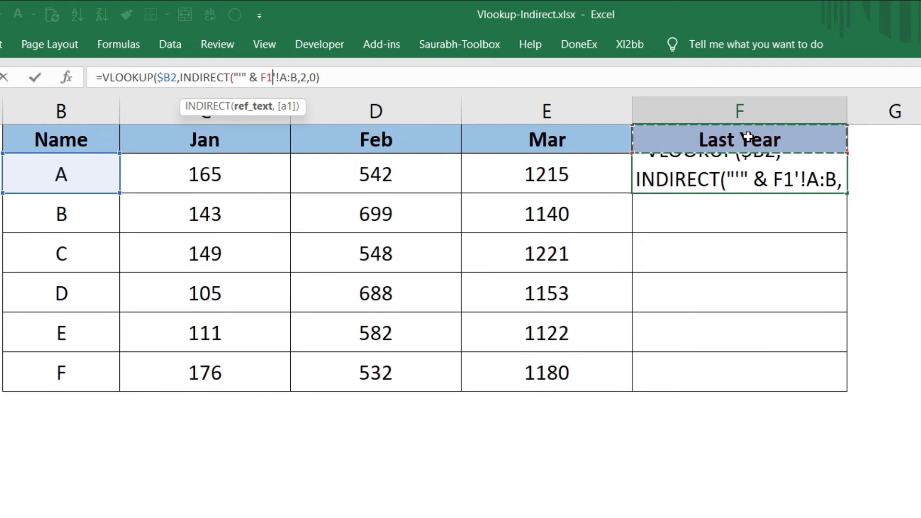
{"action": "key", "text": "F4"}
{"action": "key", "text": "F4"}
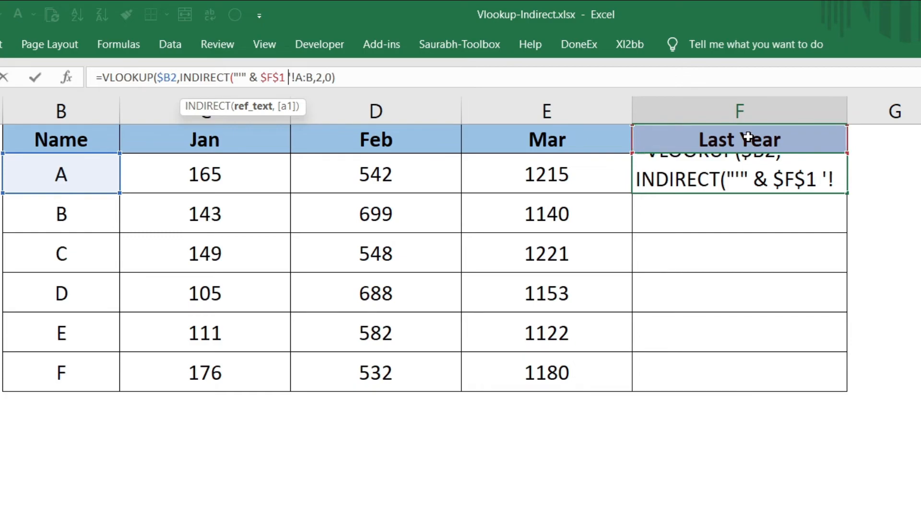
Join $F$1 to the quoted text "'!A:B" with &, close the INDIRECT function and commit the F2 formula
{"action": "type", "text": "& "}
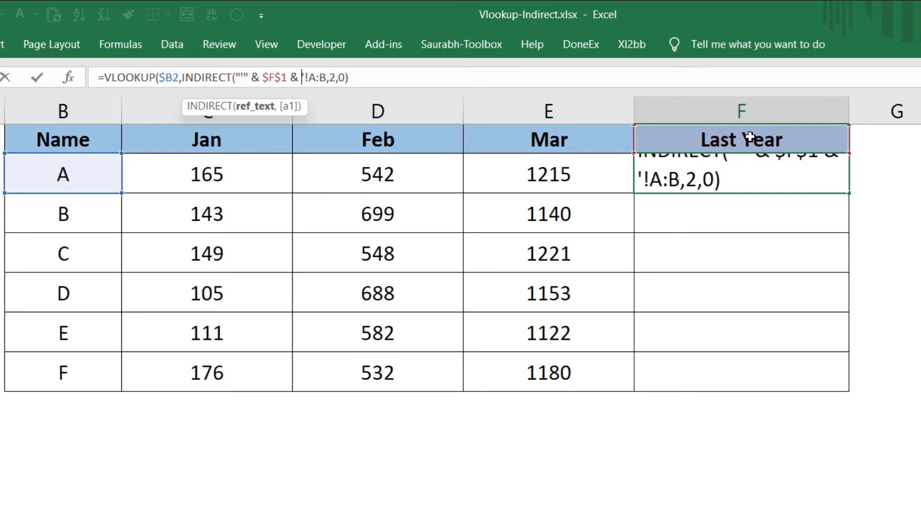
{"action": "type", "text": "\""}
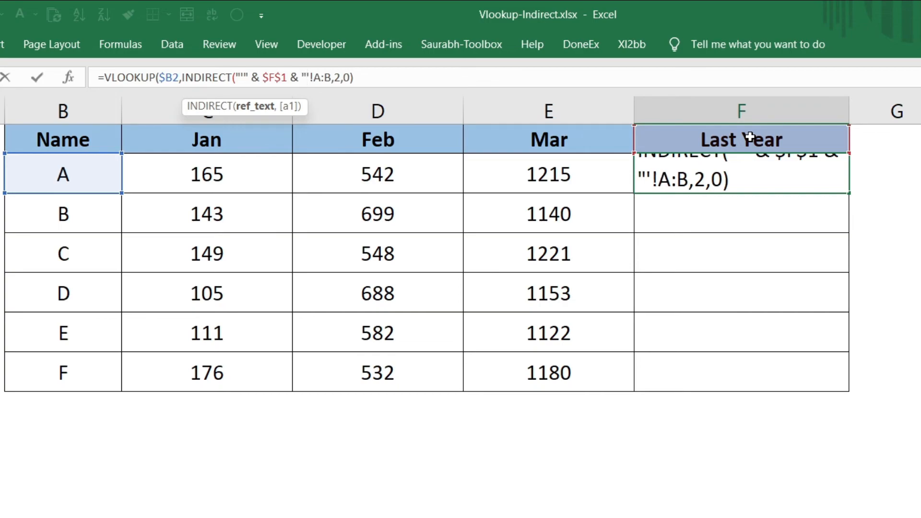
{"action": "key", "text": "Right"}
{"action": "key", "text": "Right"}
{"action": "key", "text": "Right"}
{"action": "key", "text": "Right"}
{"action": "key", "text": "Right"}
{"action": "type", "text": "\""}
{"action": "type", "text": ")"}
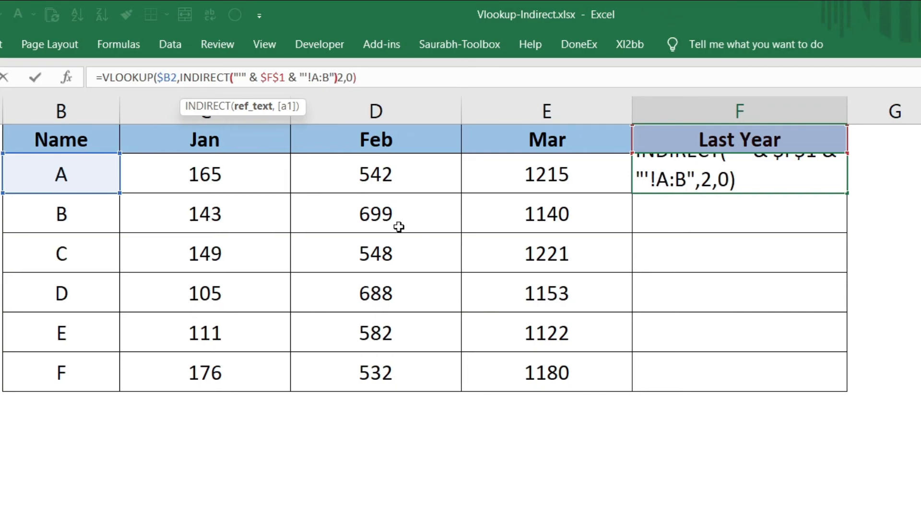
{"action": "key", "text": "Return"}
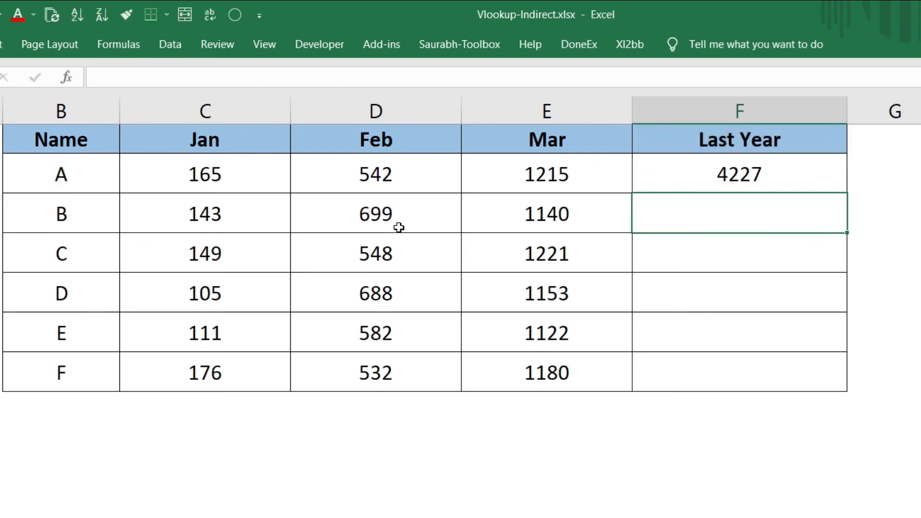
Fill the Last Year formula from F2 down to F7, and reselect F2
{"action": "key", "text": "Up"}
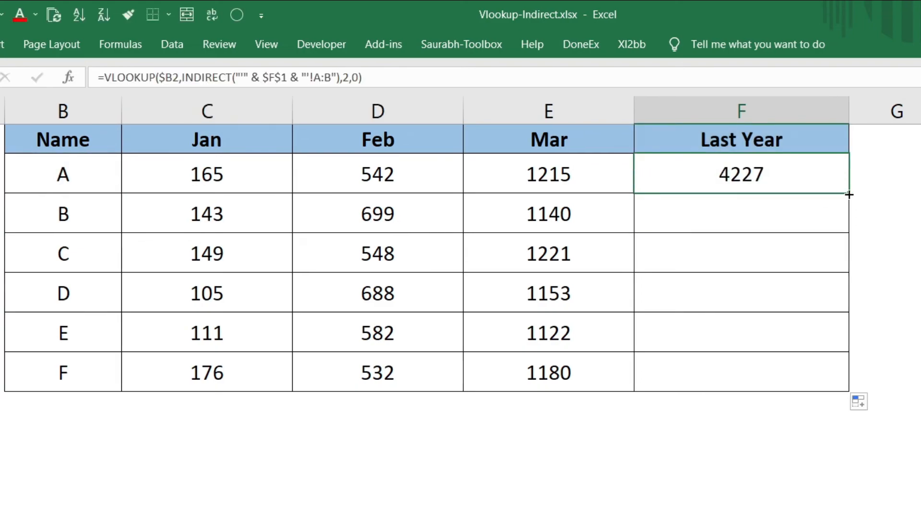
{"action": "double_click", "coordinate": [850, 194]}
{"action": "left_click", "coordinate": [793, 185]}
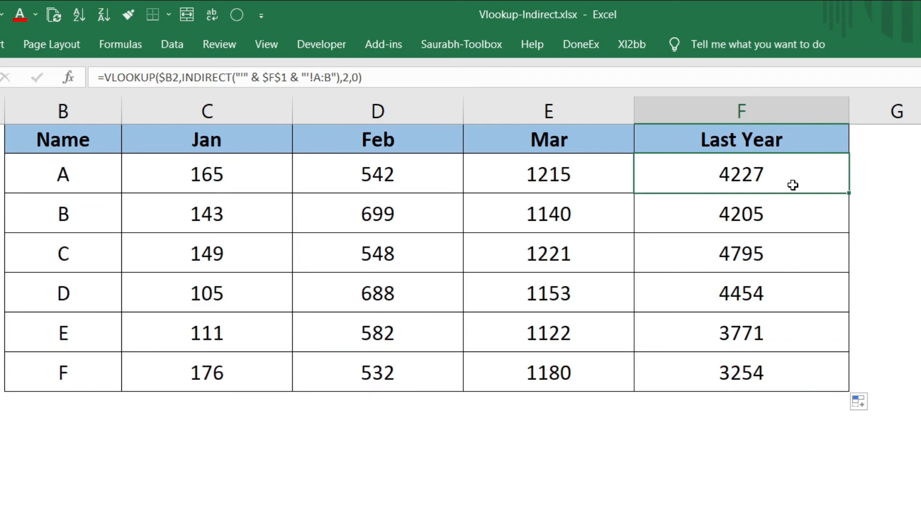